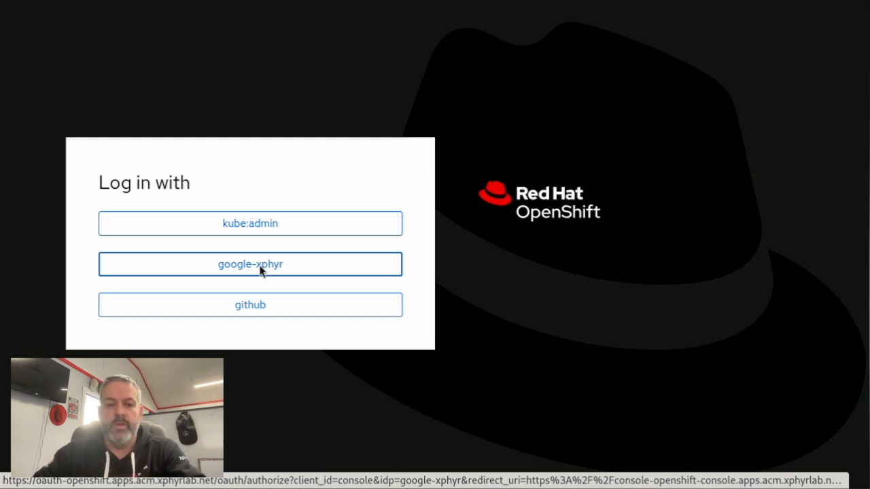
Step: Log in with the google-xphyr provider and open the virtual machines list of the winsrv25 project
click(260, 266)
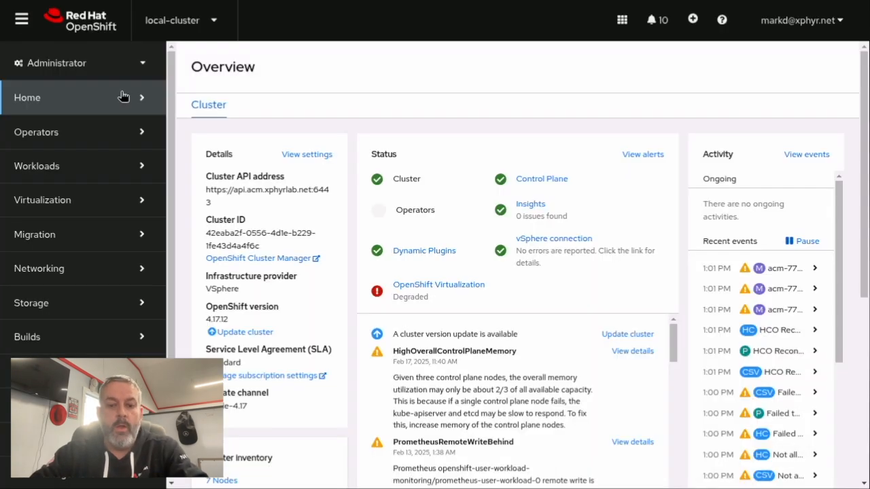
click(86, 201)
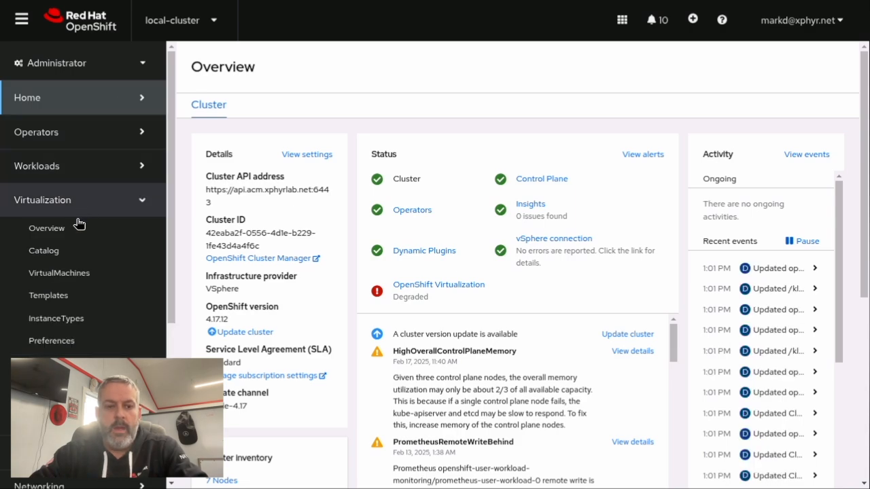
click(70, 274)
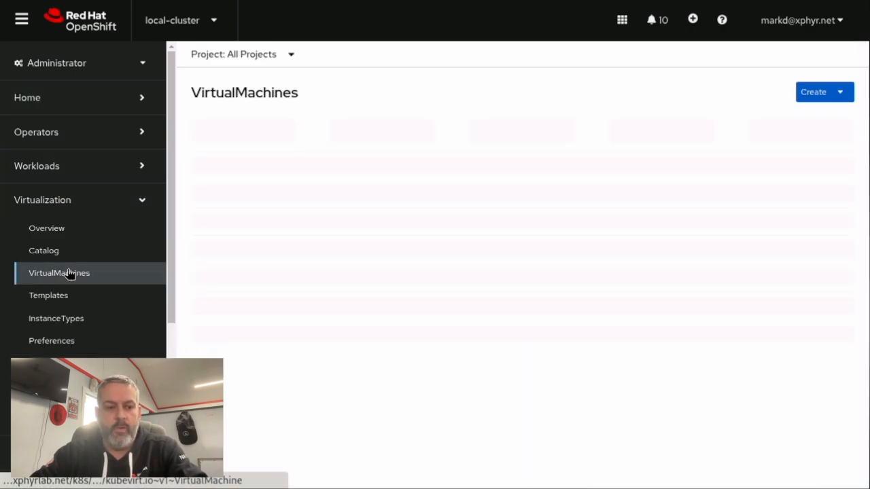
click(290, 56)
scroll(310, 316, down, 10)
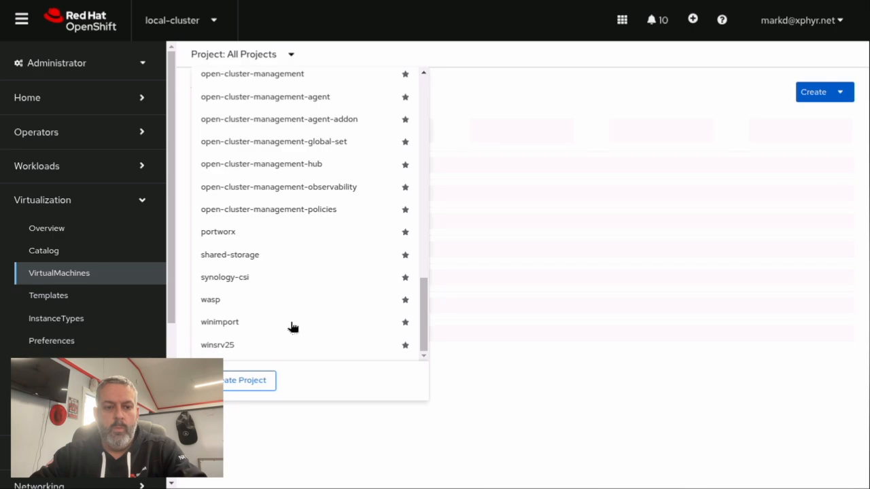
click(219, 345)
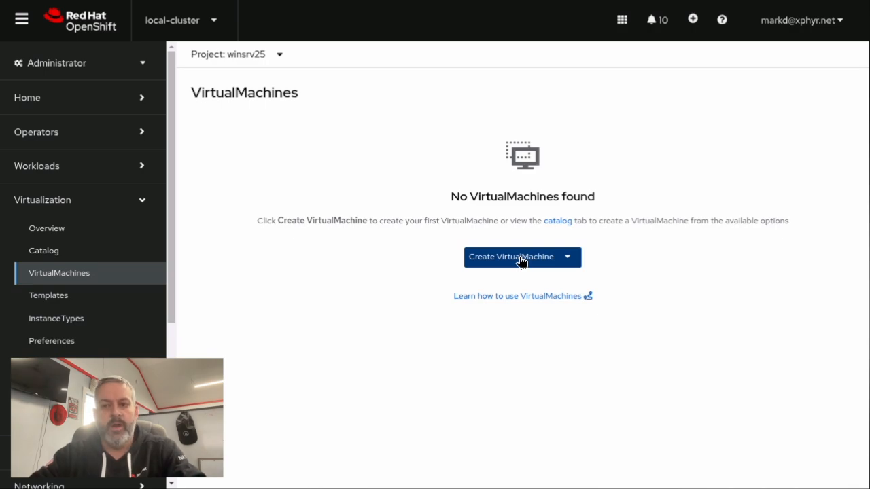
Step: Start creating a virtual machine from the Microsoft Windows Server 2025 VM template
click(568, 257)
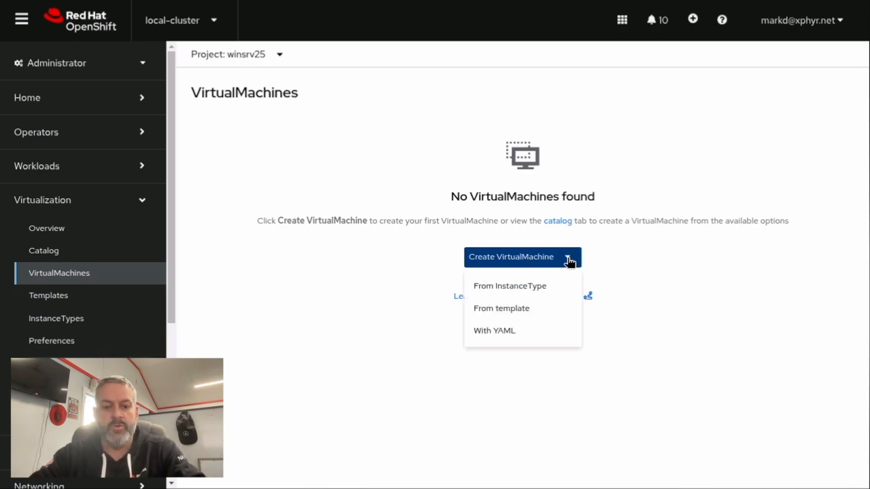
click(517, 309)
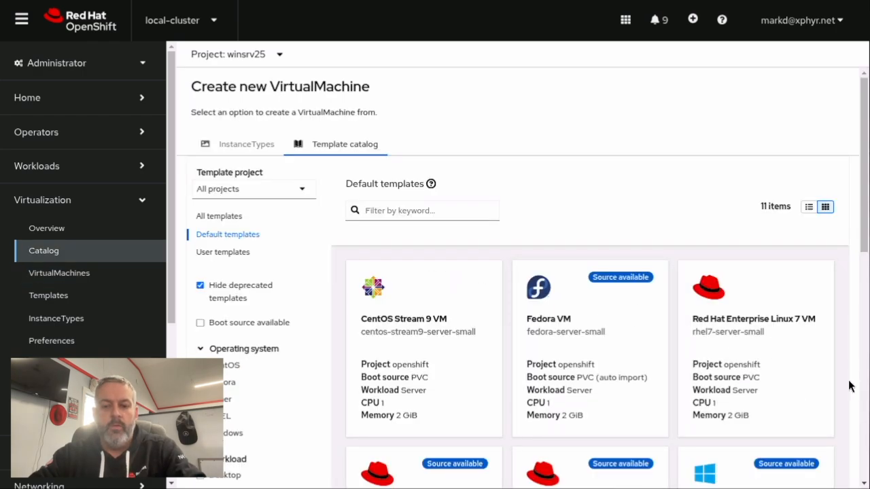
scroll(849, 386, down, 8)
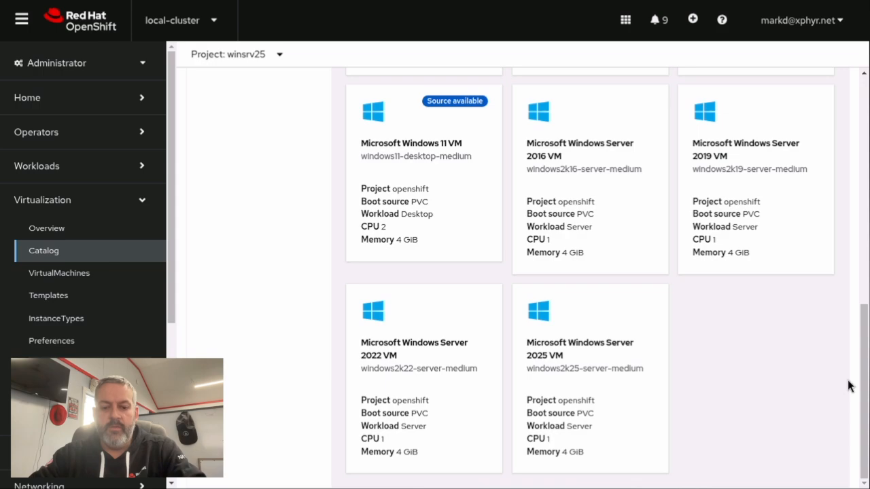
click(604, 357)
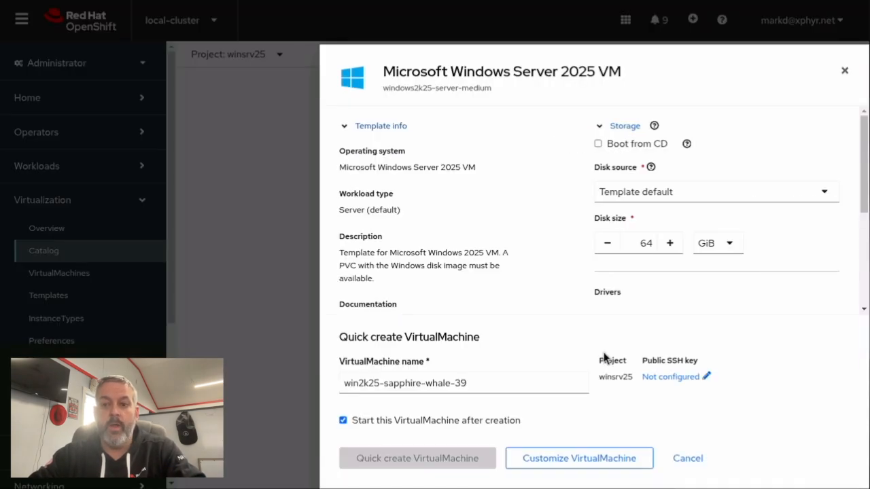
Step: Enable booting from CD and set the CD source to Upload (Upload a new file to a PVC)
click(597, 143)
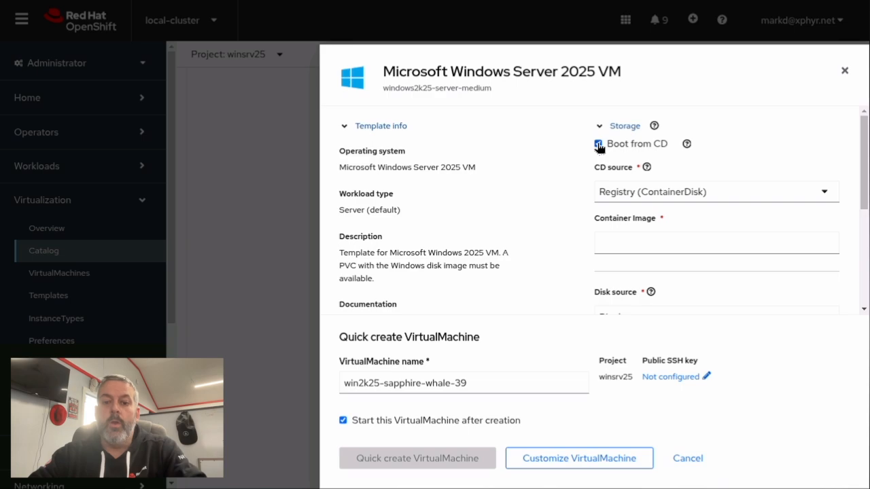
click(703, 194)
drag(866, 166, 866, 197)
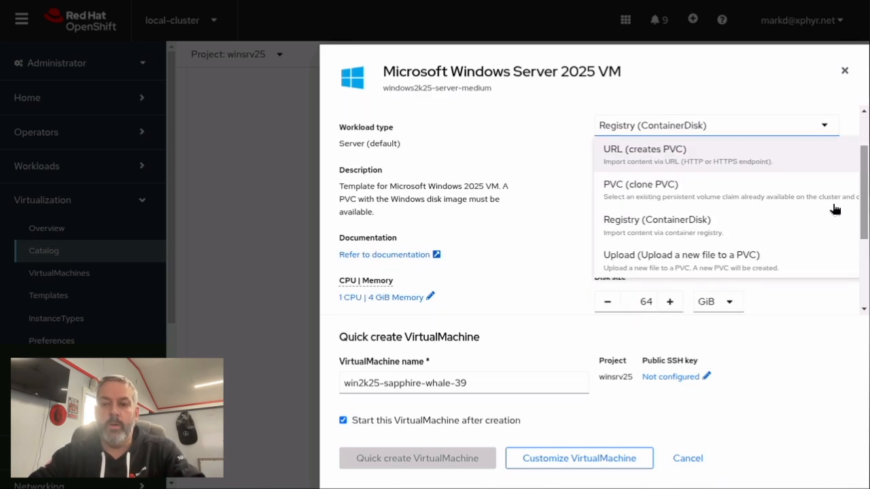
click(750, 256)
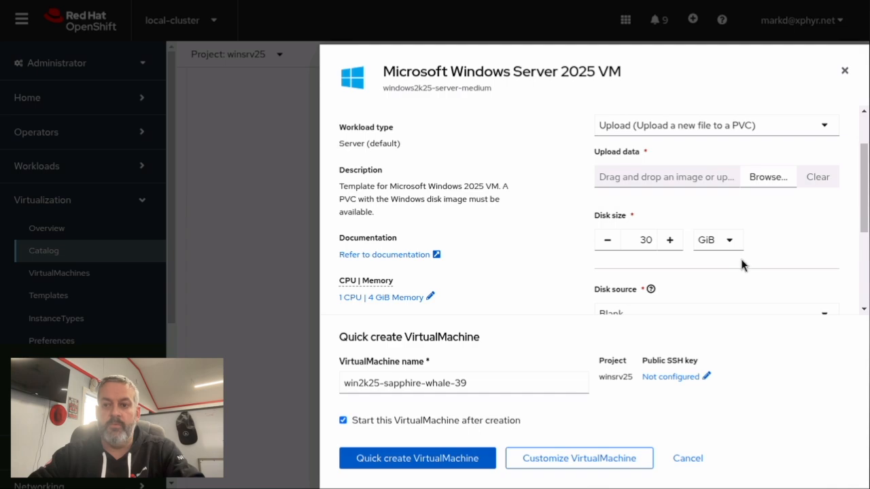
Step: Choose the 26100.1742.240906-0331 evaluation ISO in Downloads as the upload data and set the CD disk size to 7 GiB
click(766, 178)
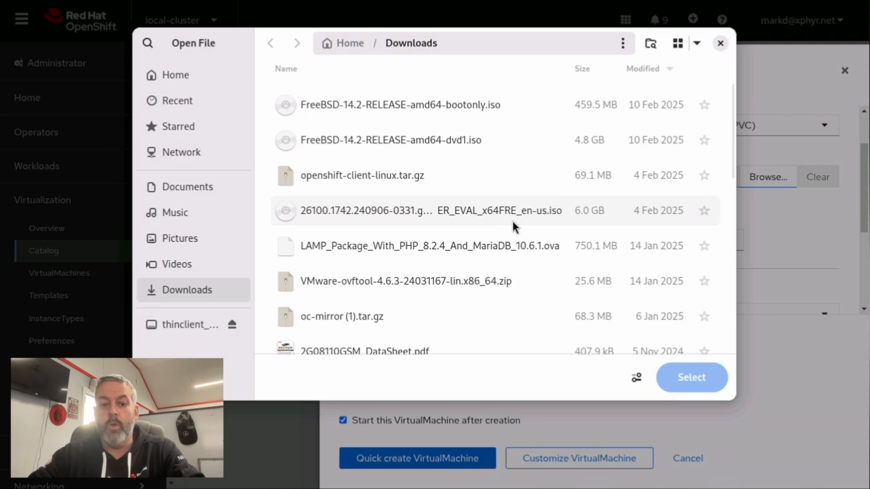
click(448, 214)
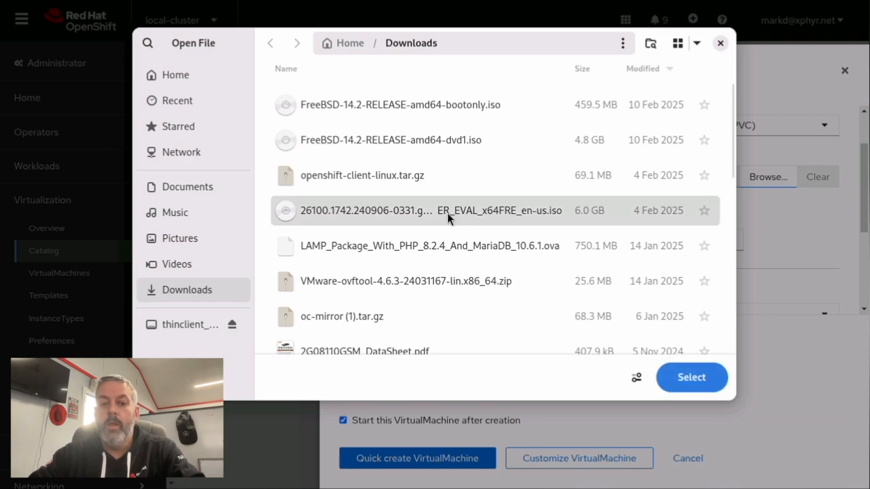
click(698, 379)
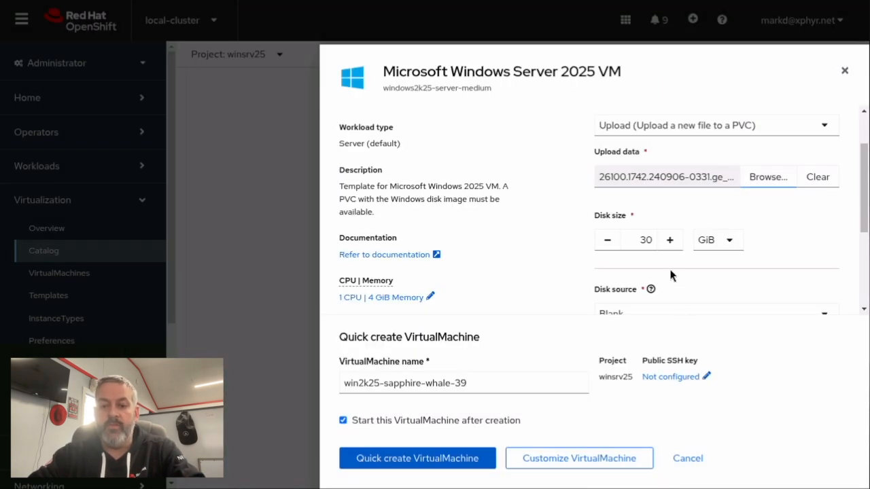
double_click(643, 237)
text(7)
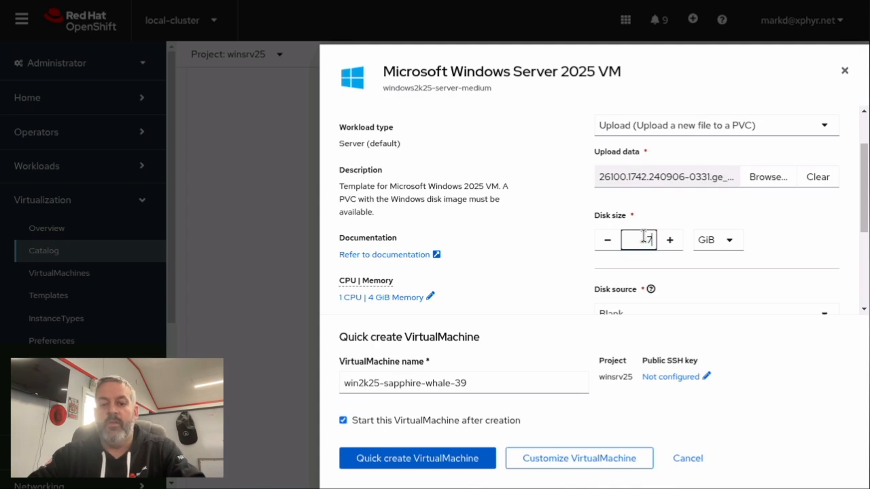
Step: Name the virtual machine win2k25-initial-build and quick create it with the Windows drivers disk mounted and a 64 GiB blank disk
drag(865, 197, 865, 289)
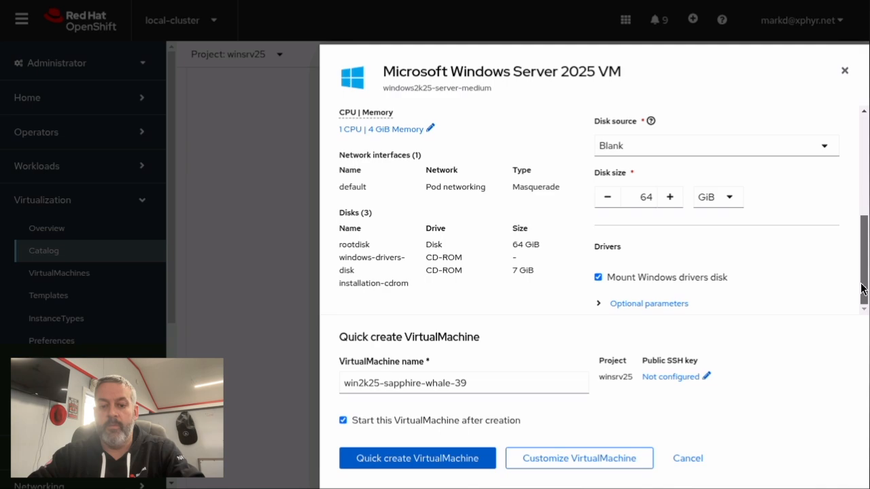
click(405, 383)
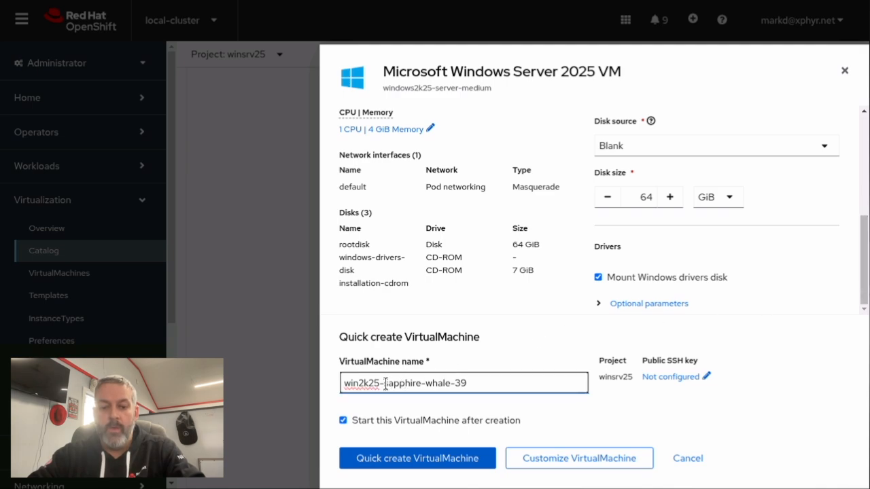
drag(384, 382, 500, 383)
key(BackSpace)
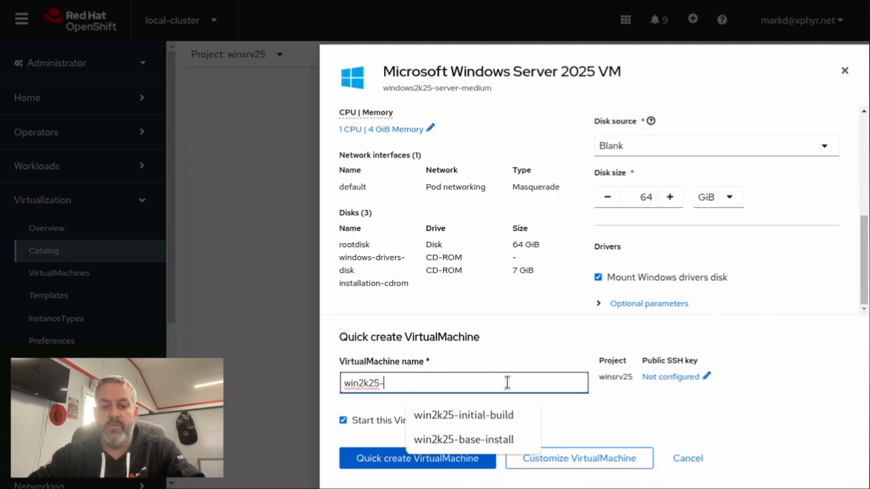
click(488, 410)
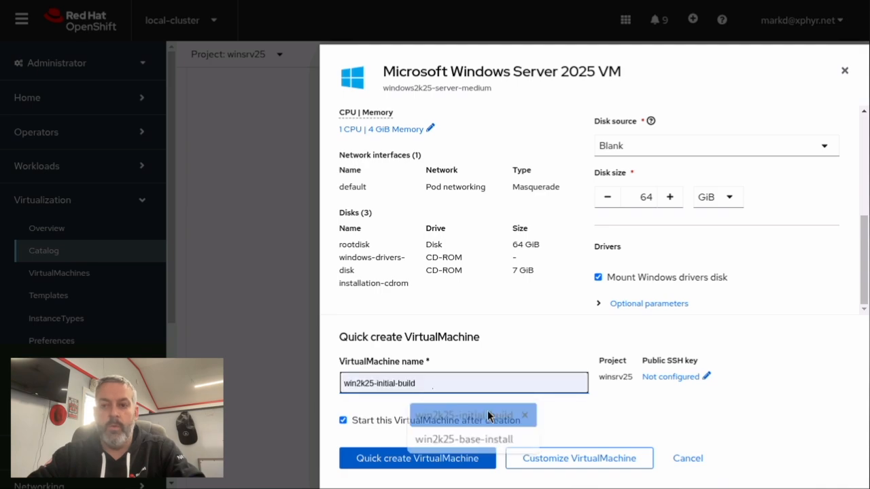
click(443, 464)
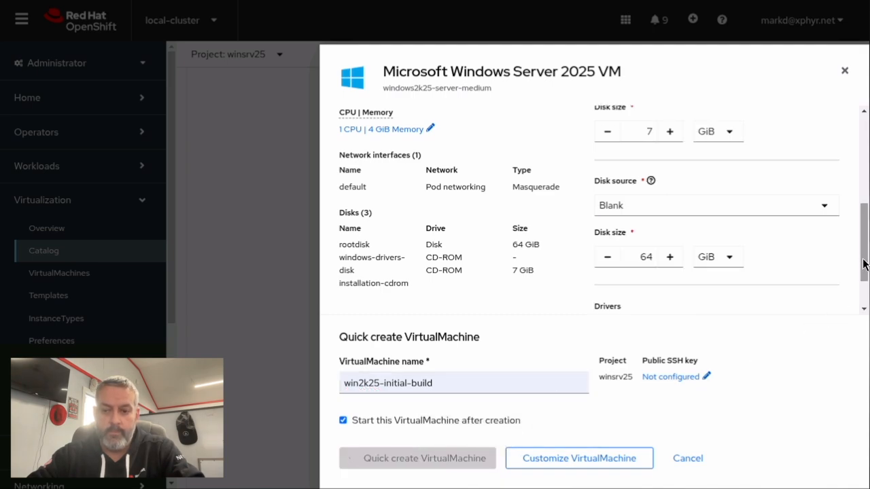
drag(864, 260, 867, 187)
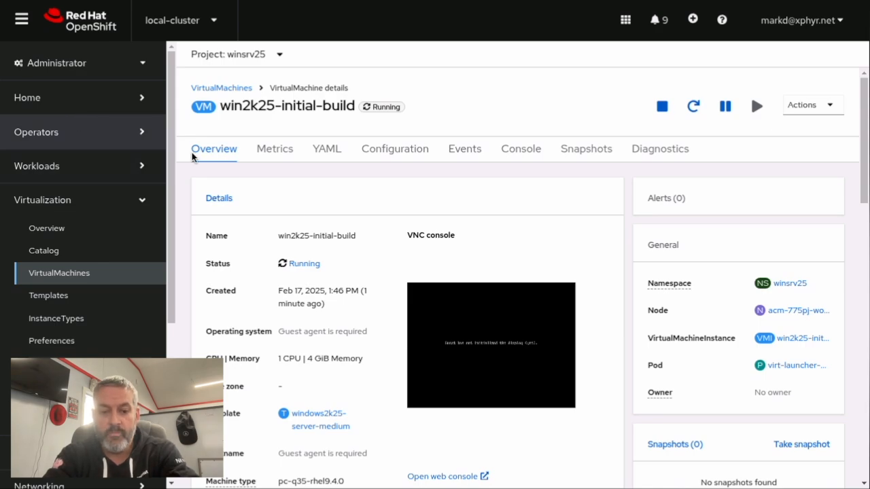
Step: Open the virtual machine's web console and boot it from the installation CD
click(425, 476)
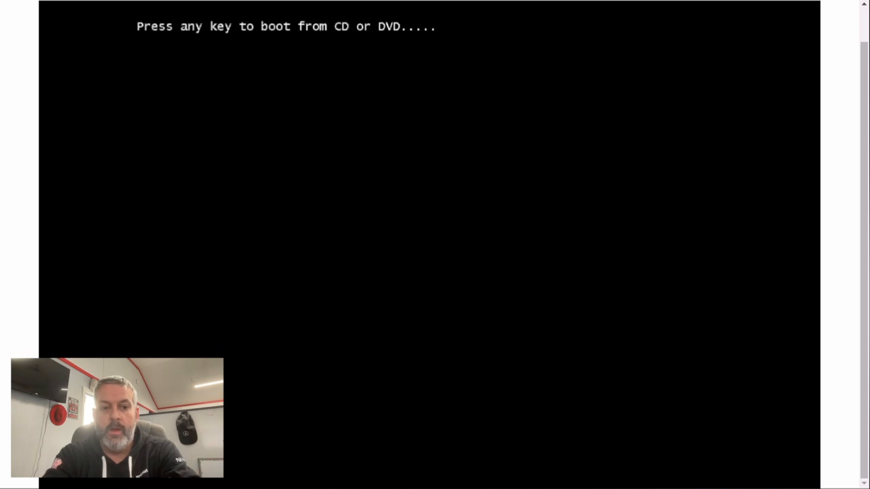
key(Return)
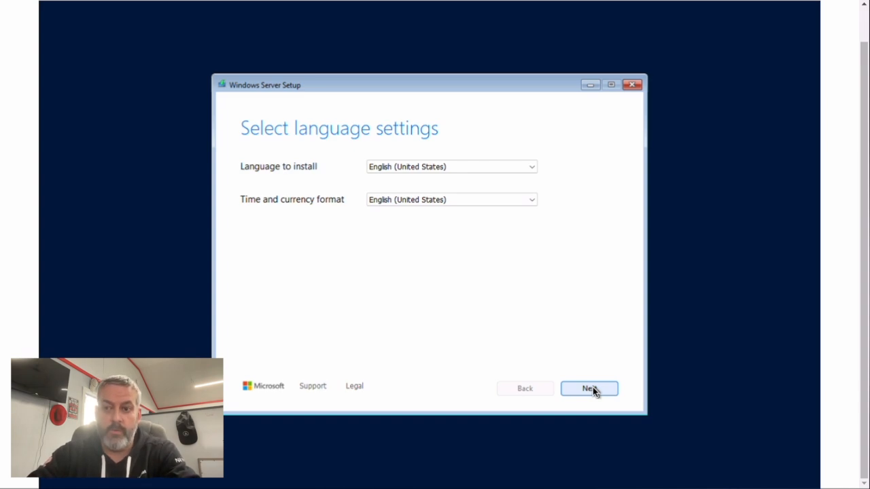
Step: Accept English (United States) and the US keyboard, and choose to install Windows Server, agreeing that everything will be deleted
click(590, 388)
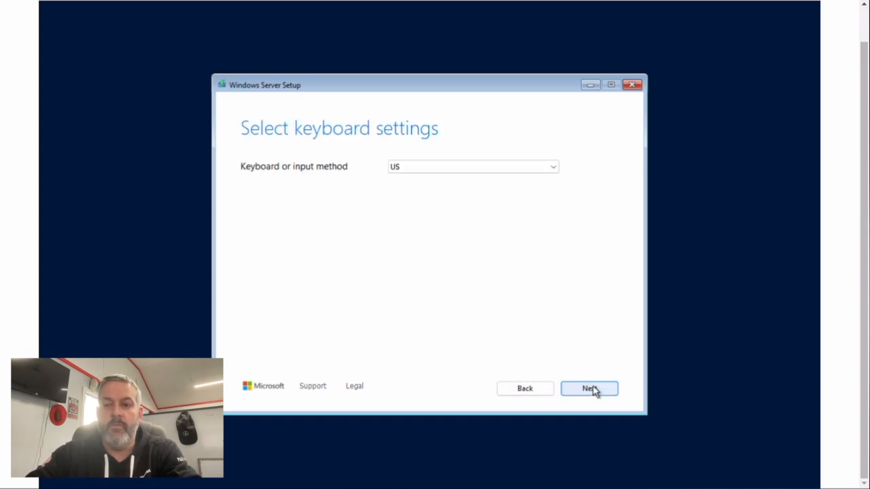
click(590, 388)
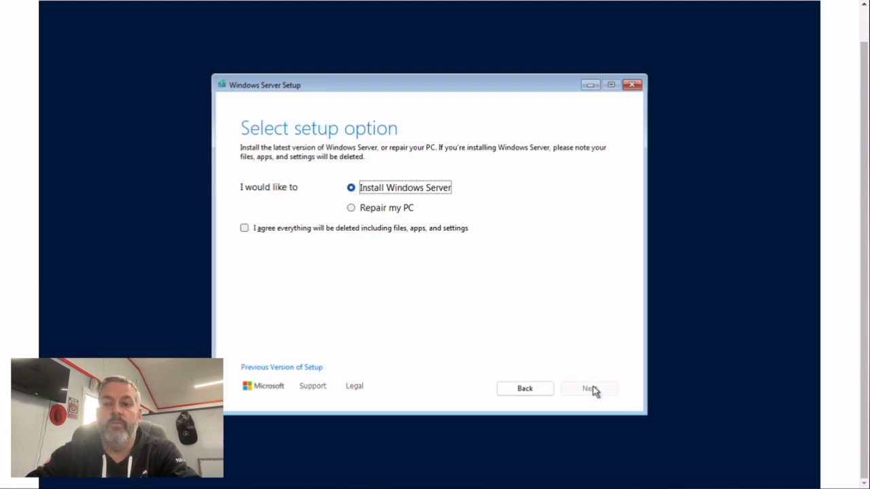
click(439, 212)
click(443, 191)
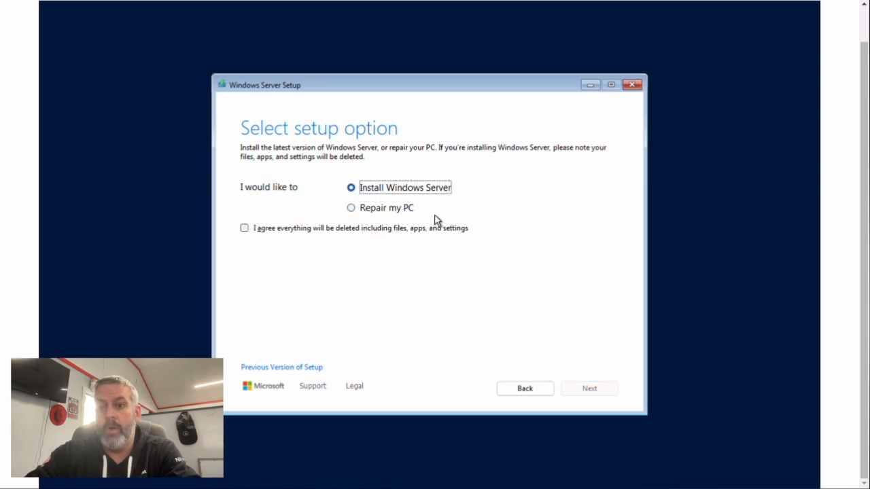
click(432, 231)
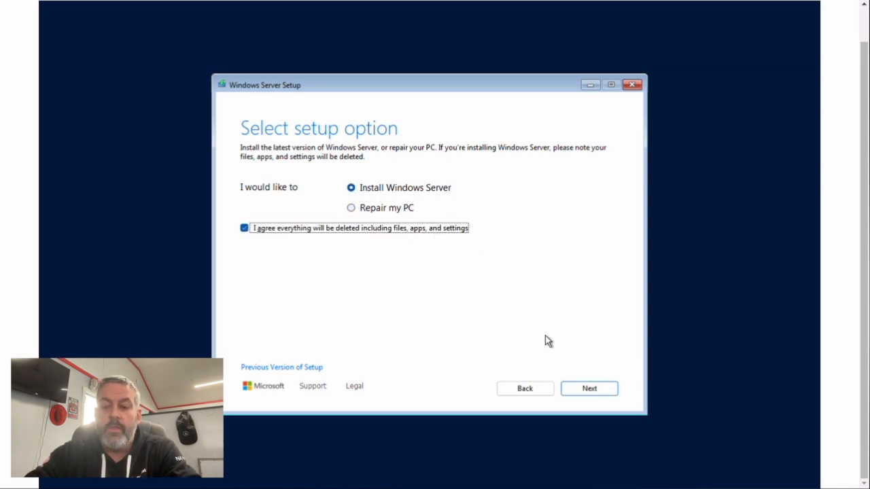
click(595, 392)
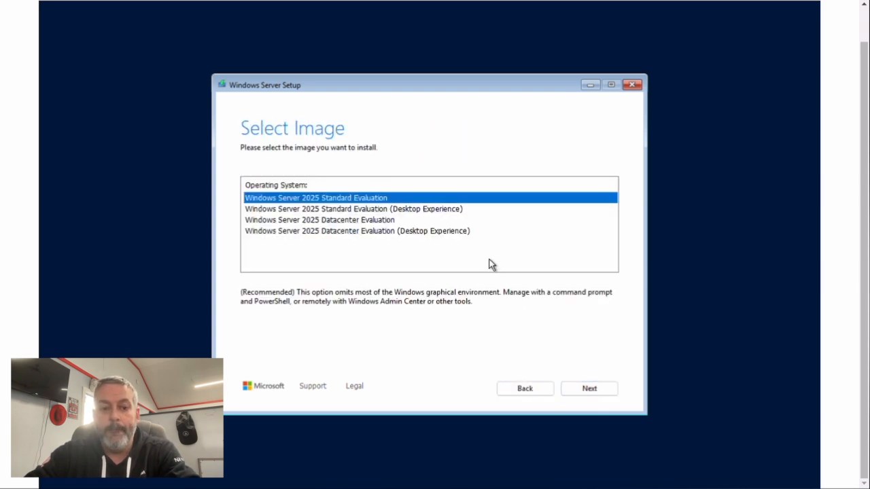
Step: Select the Windows Server 2025 Standard Evaluation (Desktop Experience) image and install it on Disk 0's unallocated space
click(412, 211)
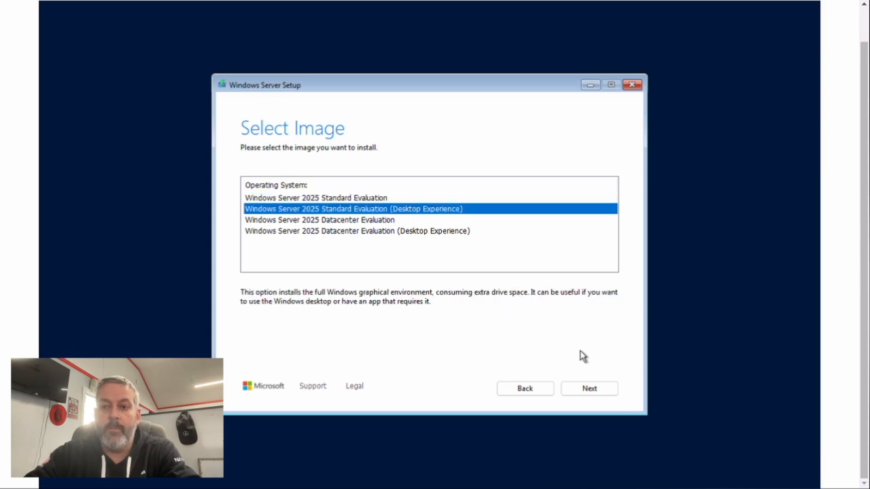
click(583, 389)
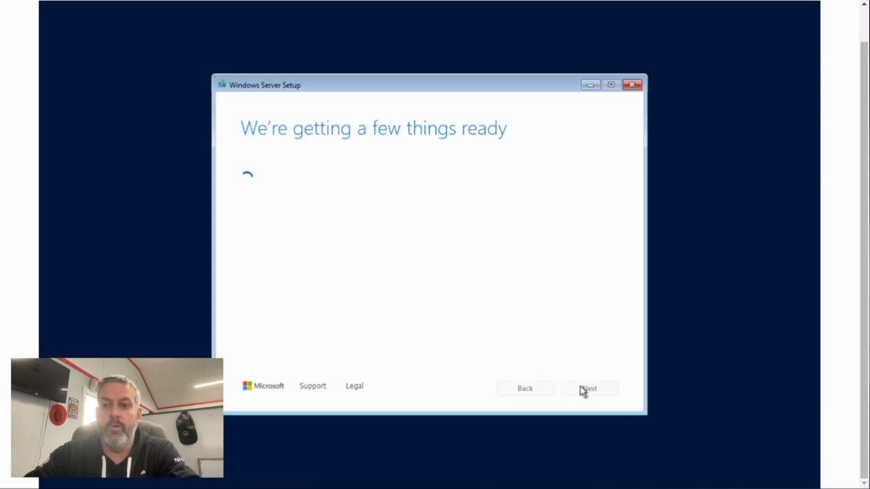
click(589, 389)
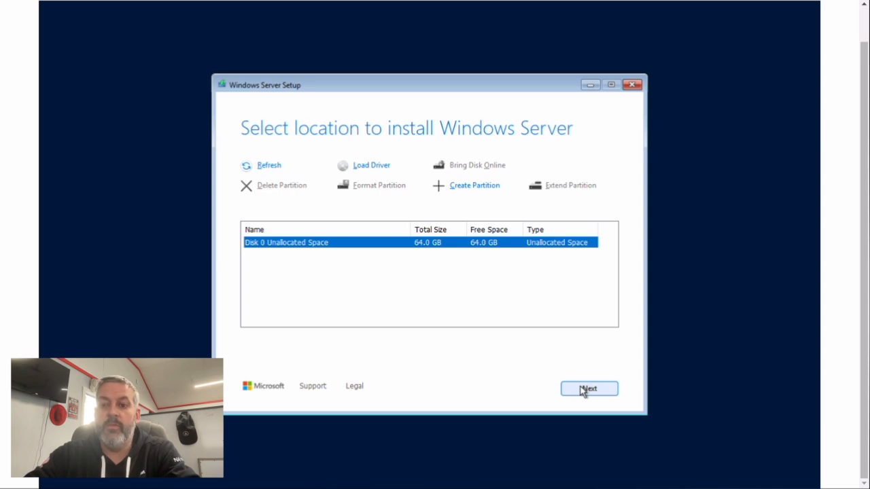
click(588, 388)
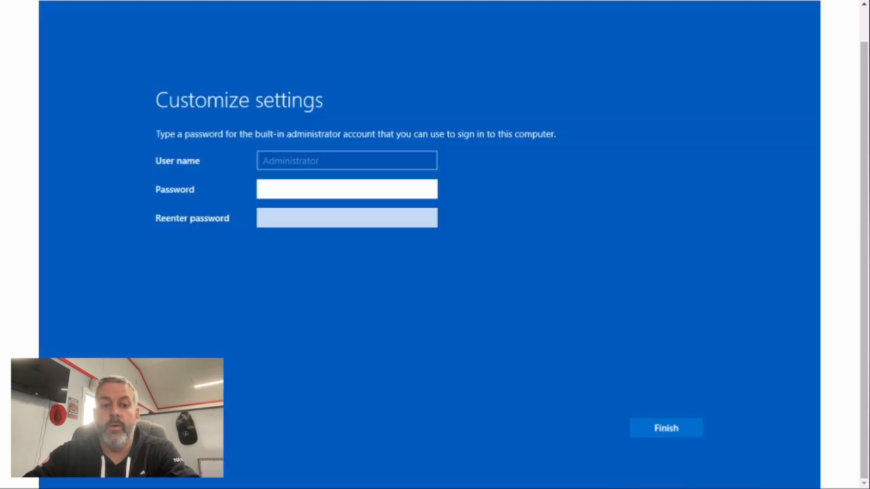
Step: Enter and re-enter the password for the built-in Administrator account and finish customizing the settings
text(*********)
click(361, 221)
text(*********)
click(654, 429)
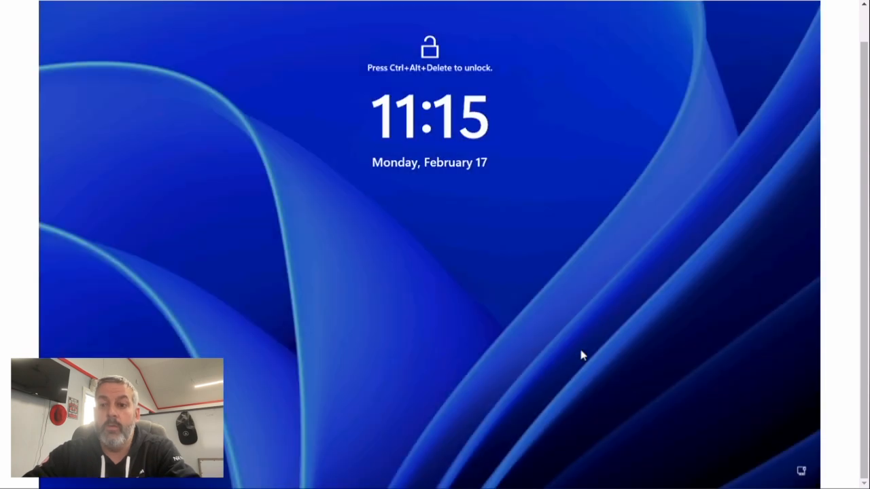
Step: Send the unlock key combination to the virtual machine and sign in with the built-in Administrator account's password
scroll(863, 76, up, 2)
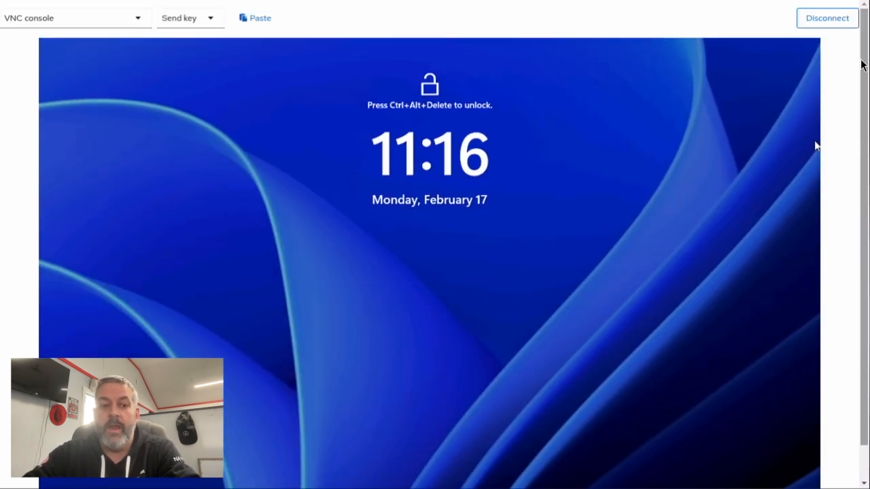
click(206, 21)
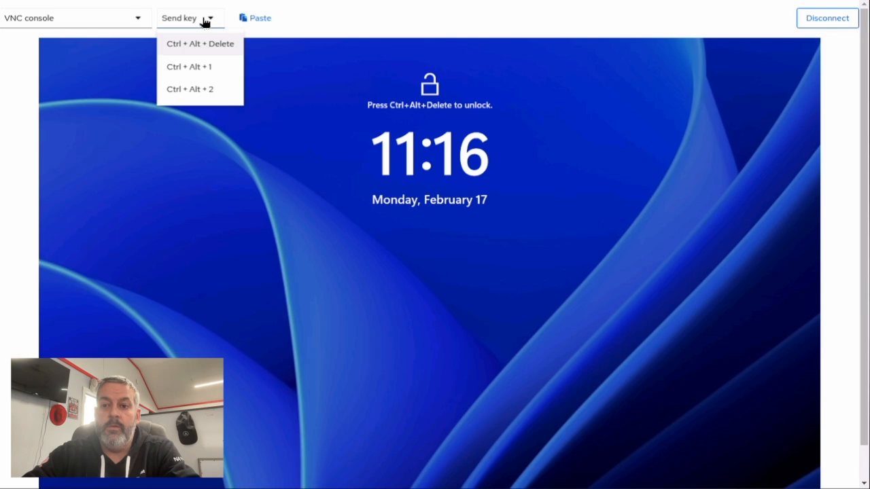
click(201, 39)
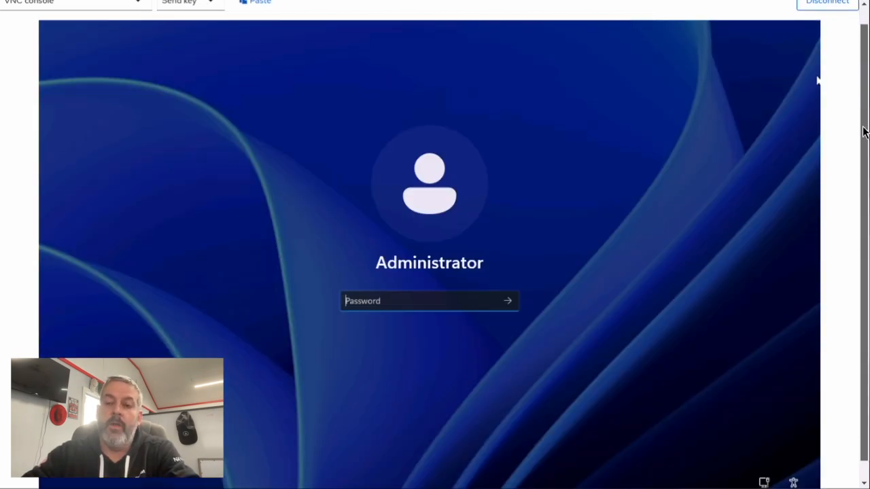
scroll(864, 140, down, 1)
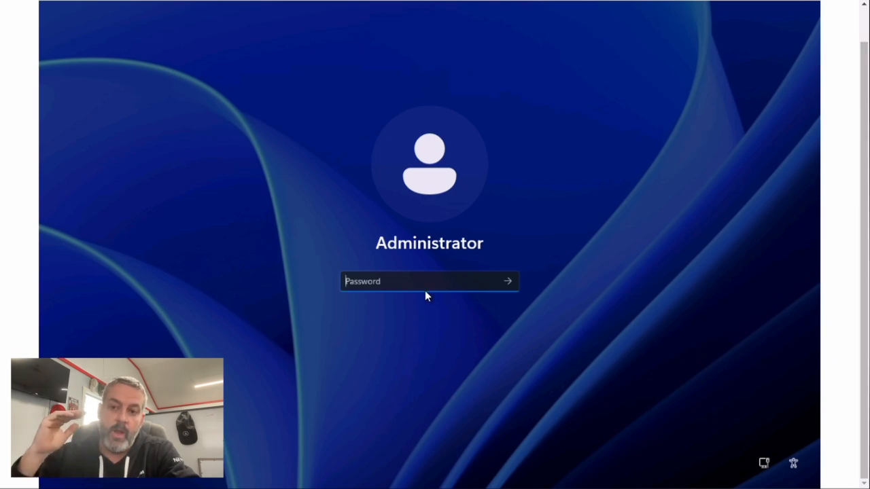
text(••)
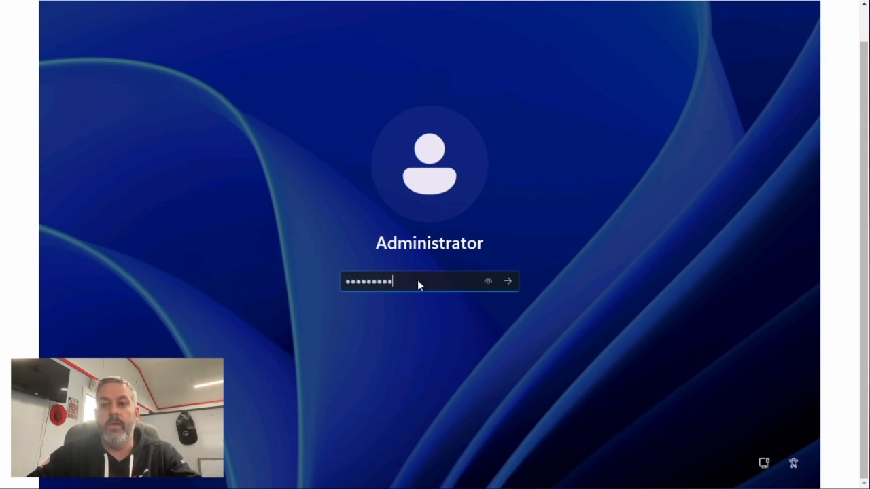
text(•••••••)
key(Return)
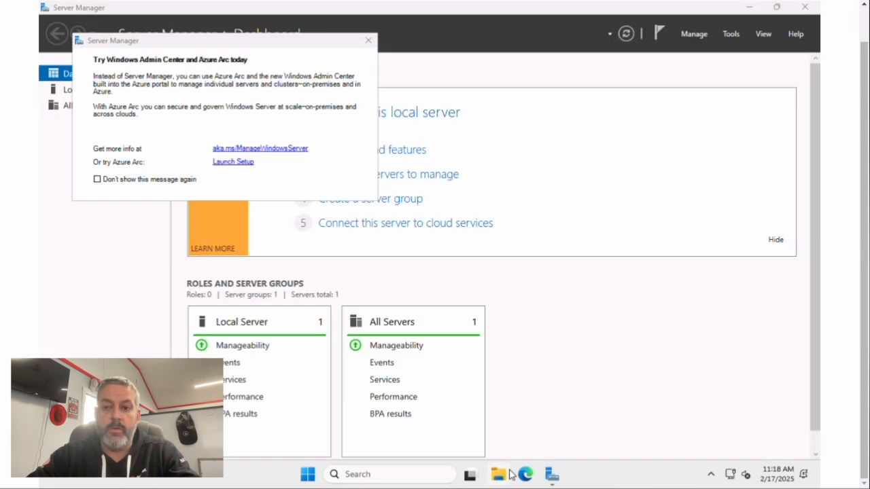
Step: Permanently dismiss the Windows Admin Center message and install qemu-ga-x86_64 from the guest-agent folder on the virtio-win-1.9.44 CD drive
click(97, 179)
click(369, 40)
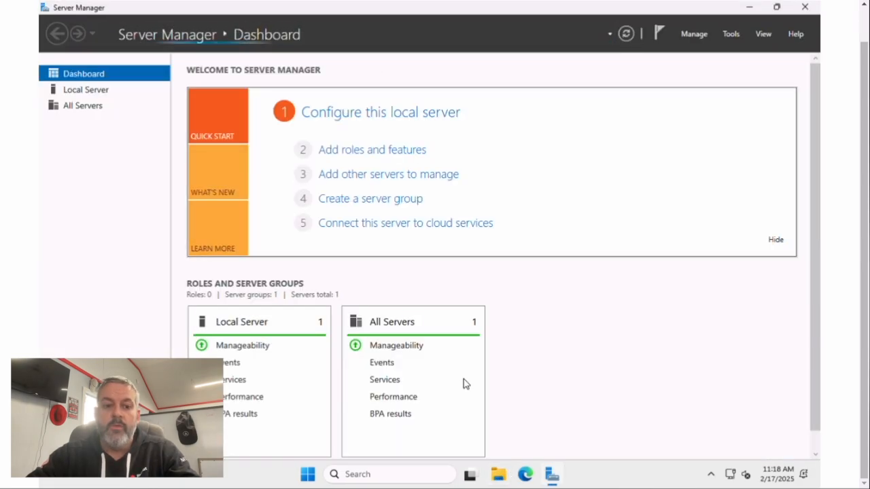
click(502, 480)
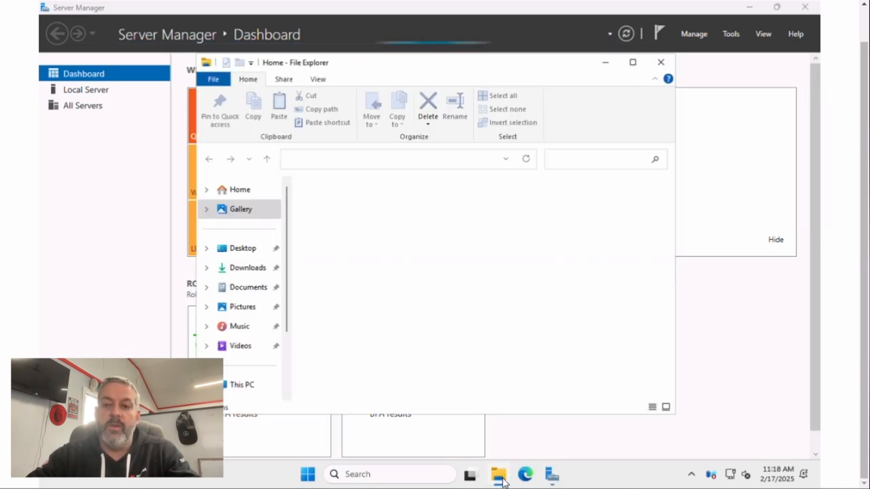
scroll(281, 343, down, 2)
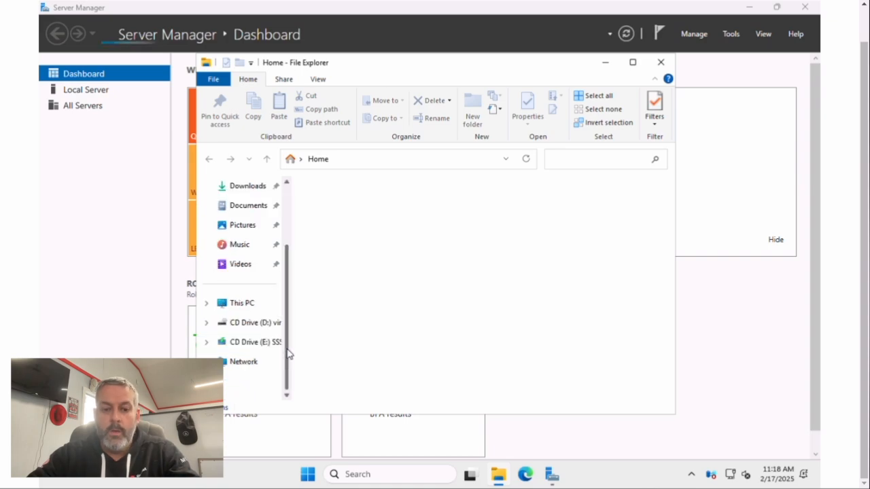
click(249, 329)
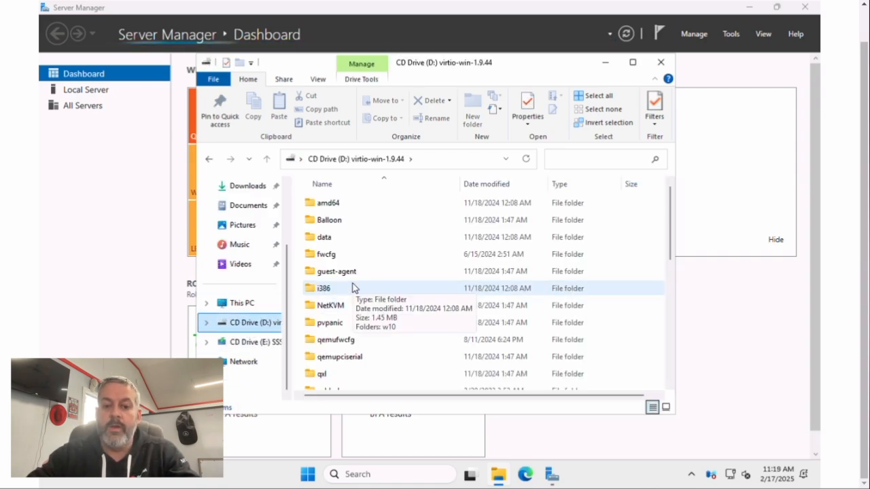
click(350, 275)
double_click(351, 274)
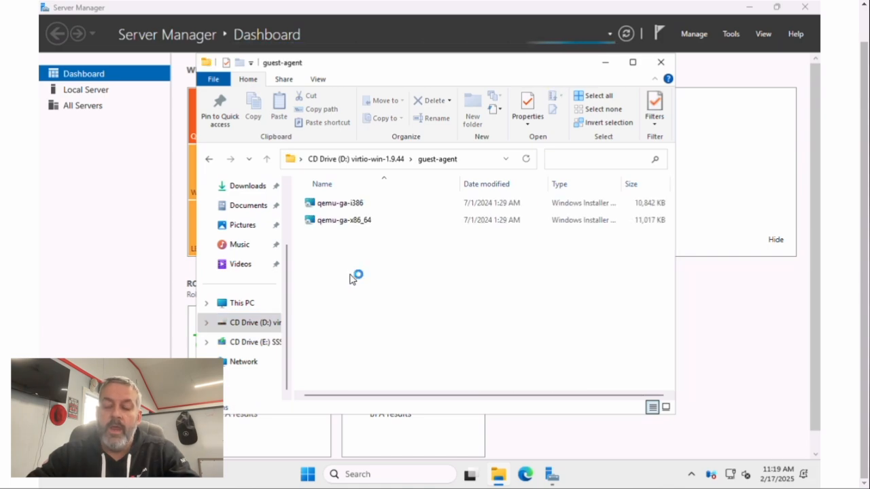
double_click(352, 228)
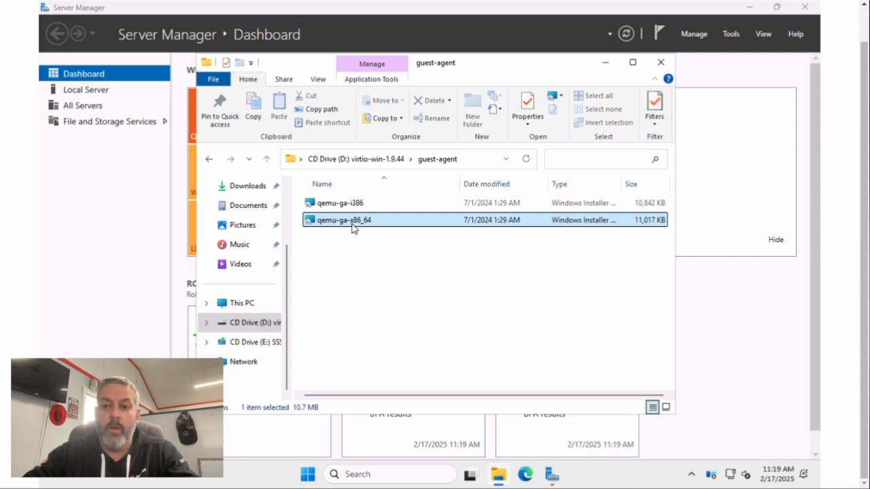
click(661, 62)
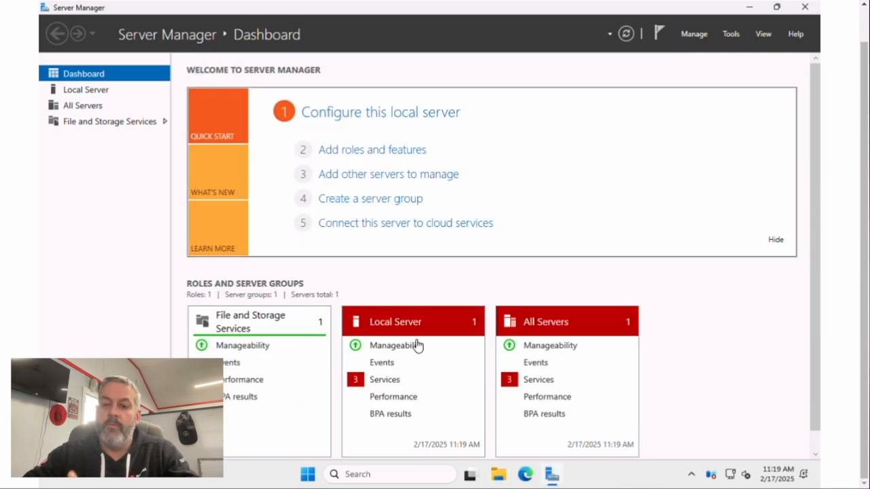
Step: Find and open Device Manager in the Windows guest
click(308, 474)
text(device manager)
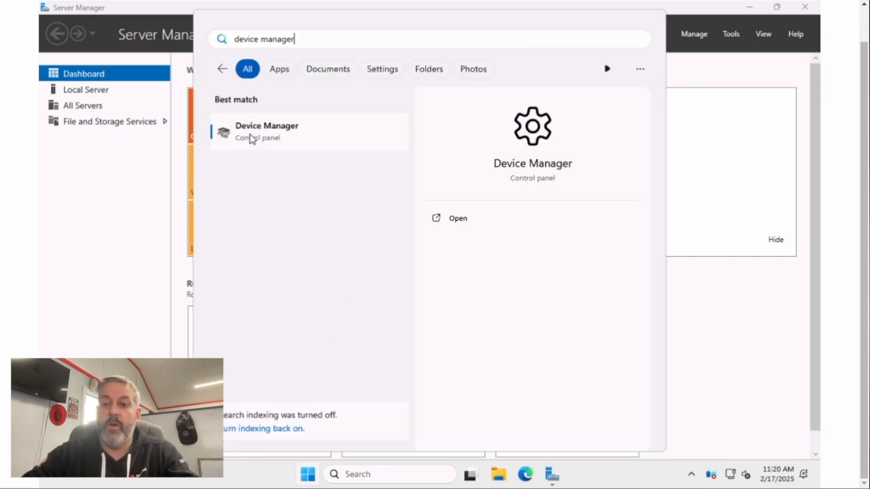
click(242, 139)
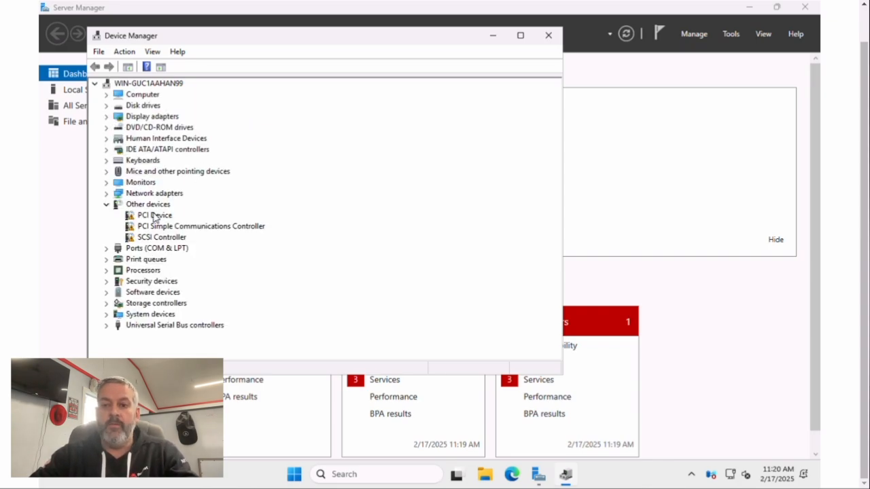
Step: Update the unrecognized PCI Device's driver manually from the virtio-win-1.9.44 CD drive (D:), including subfolders
right_click(154, 216)
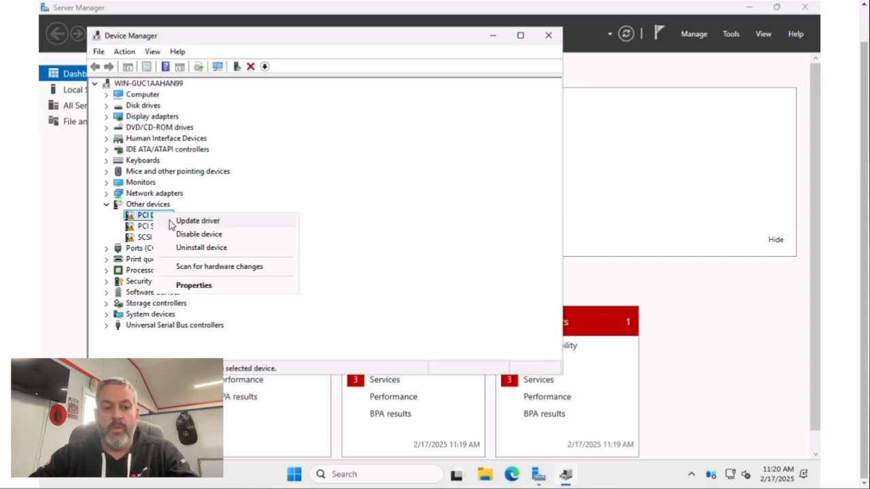
click(170, 221)
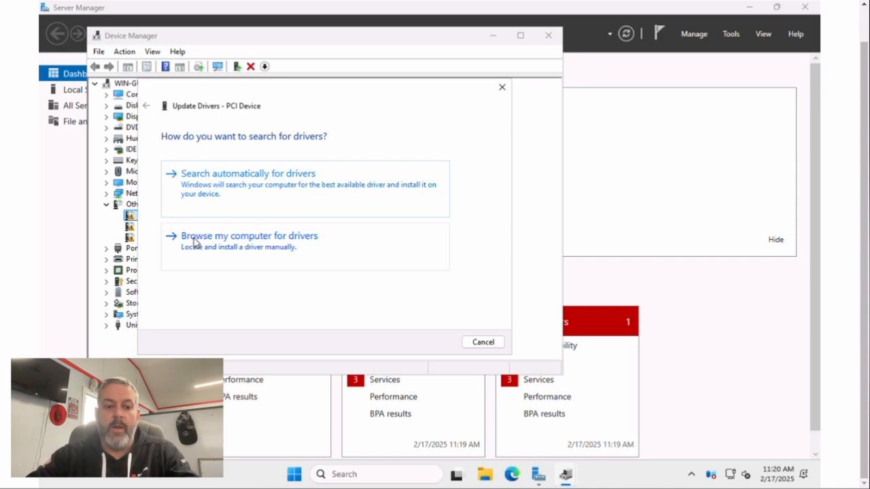
click(194, 243)
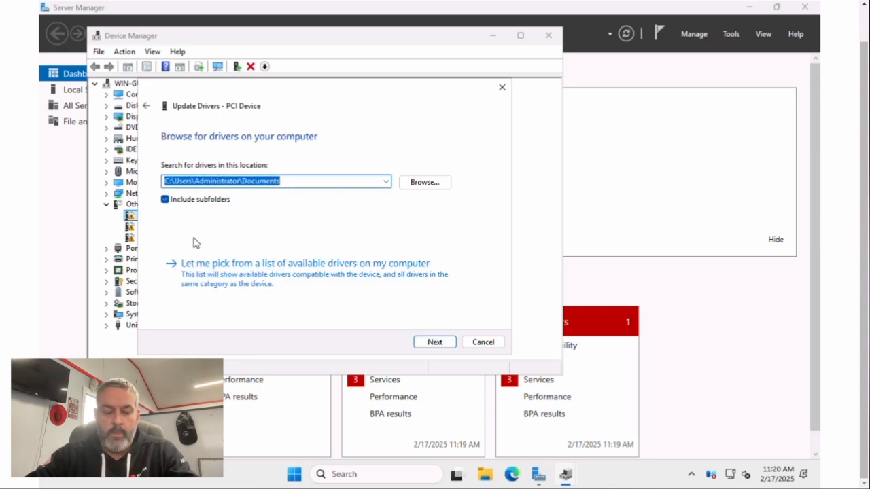
click(426, 182)
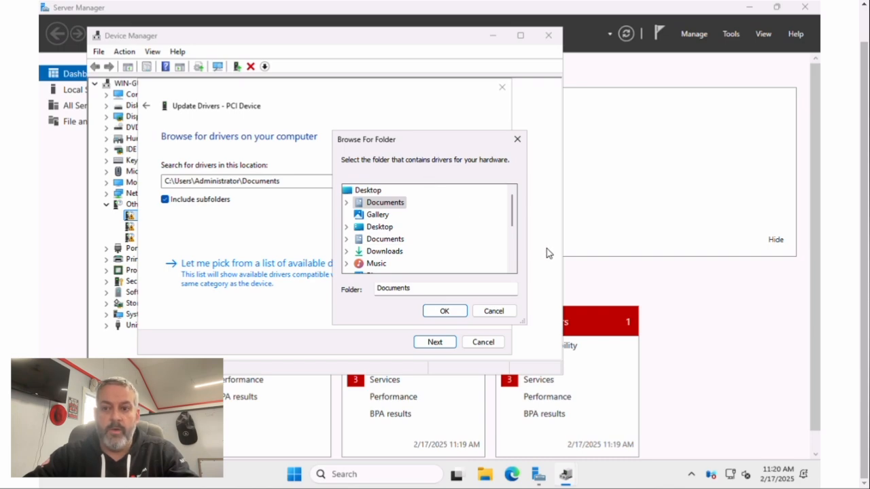
click(512, 244)
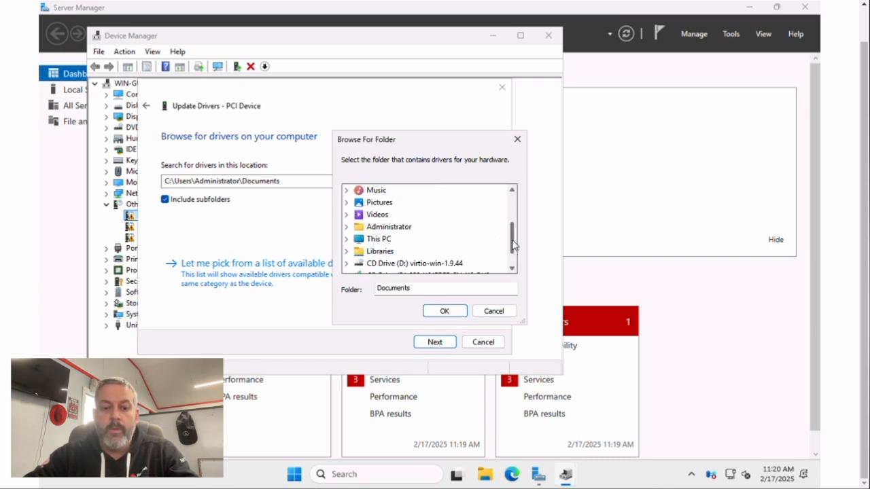
click(438, 264)
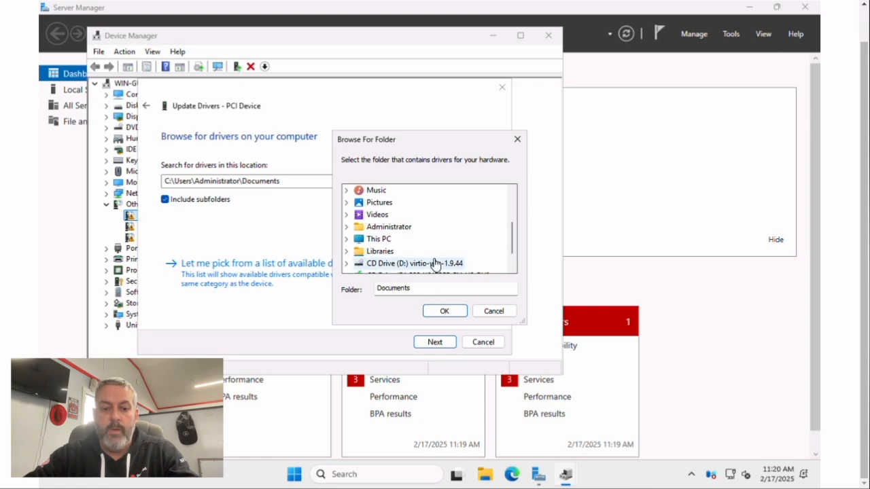
double_click(435, 264)
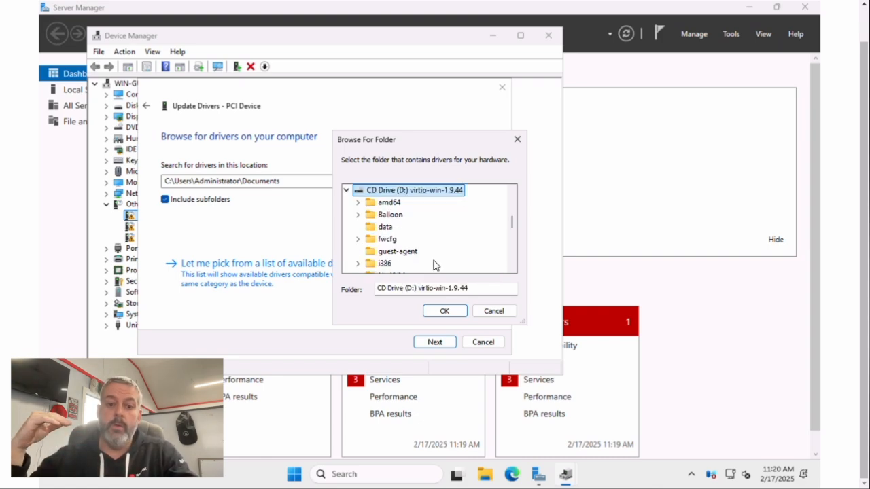
click(440, 310)
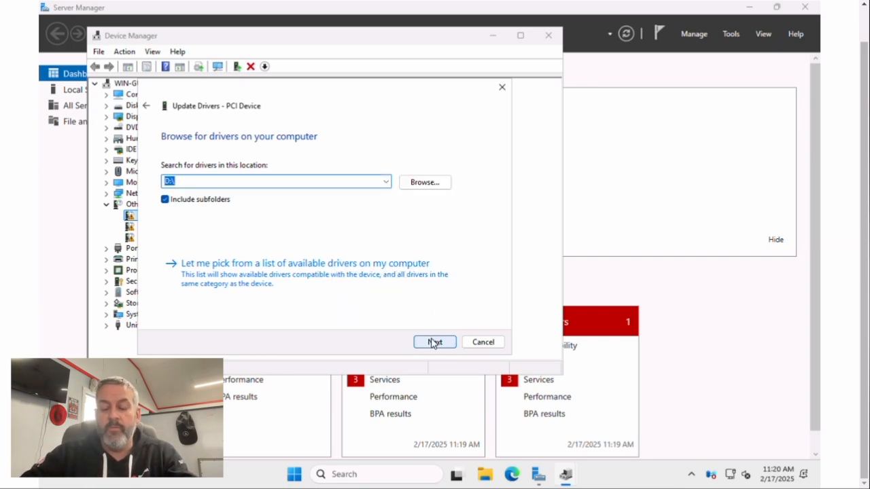
click(434, 342)
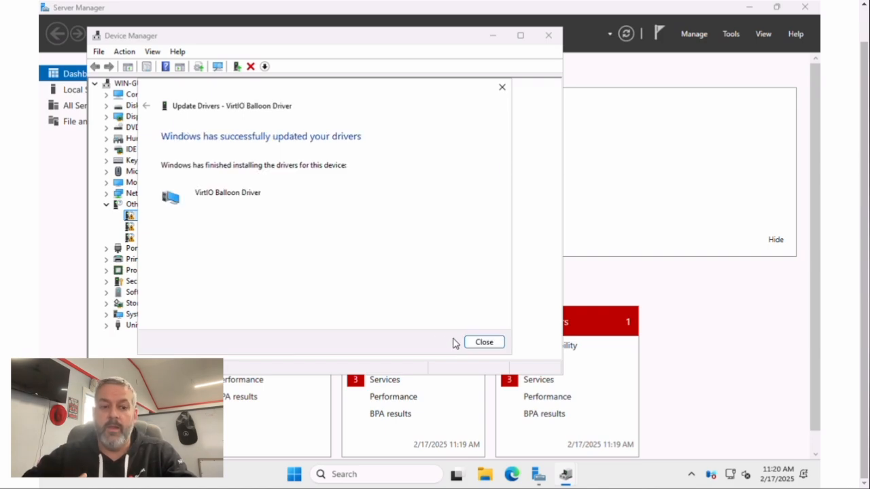
click(483, 342)
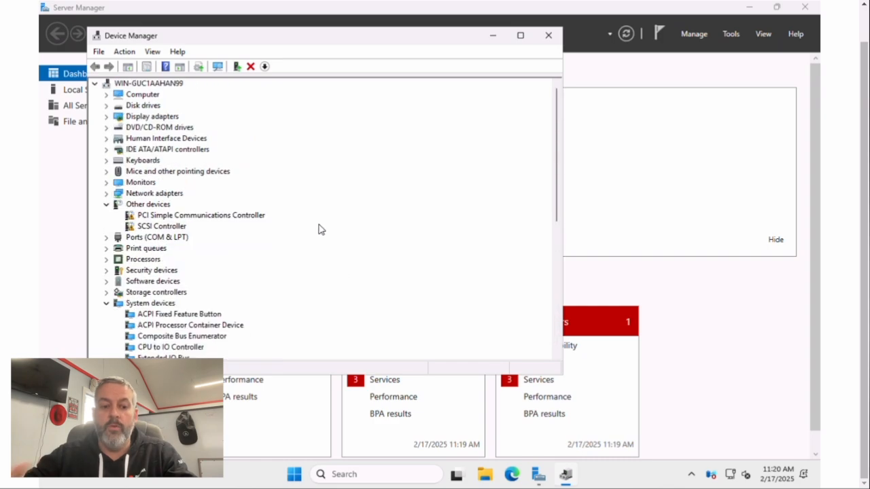
Step: Update the PCI Simple Communications Controller's driver by browsing the computer for drivers
right_click(206, 218)
click(217, 227)
click(219, 245)
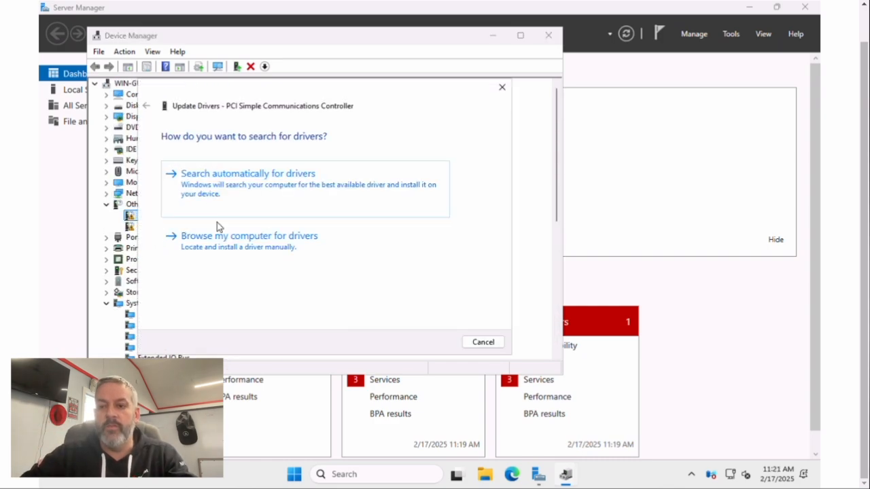
click(423, 340)
click(478, 345)
Step: Update the SCSI Controller's driver by browsing the computer for drivers, and close Device Manager
right_click(169, 215)
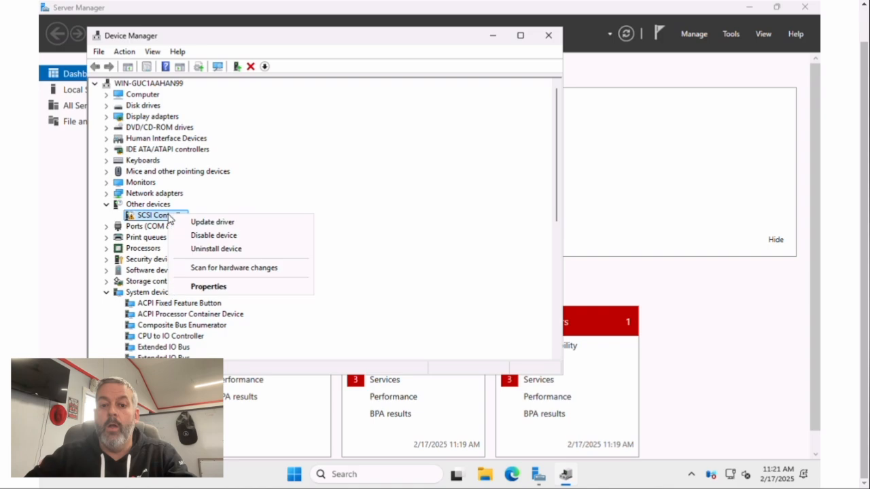
click(204, 222)
click(188, 246)
click(433, 341)
click(485, 343)
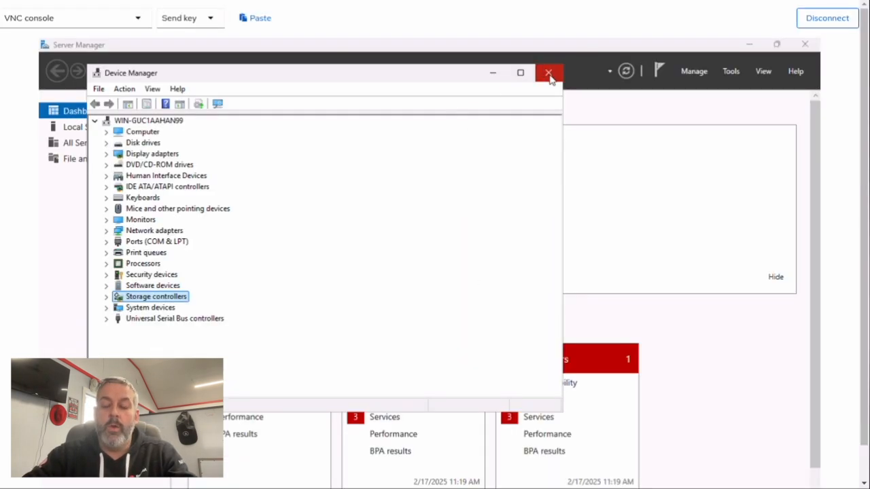
click(549, 35)
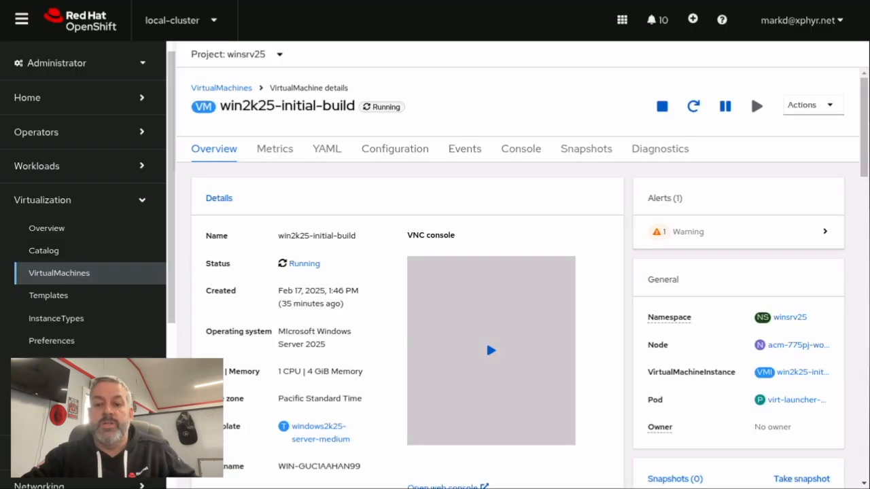
Step: Stop the win2k25-initial-build virtual machine and detach the installation-cdrom disk from its storage configuration
click(821, 111)
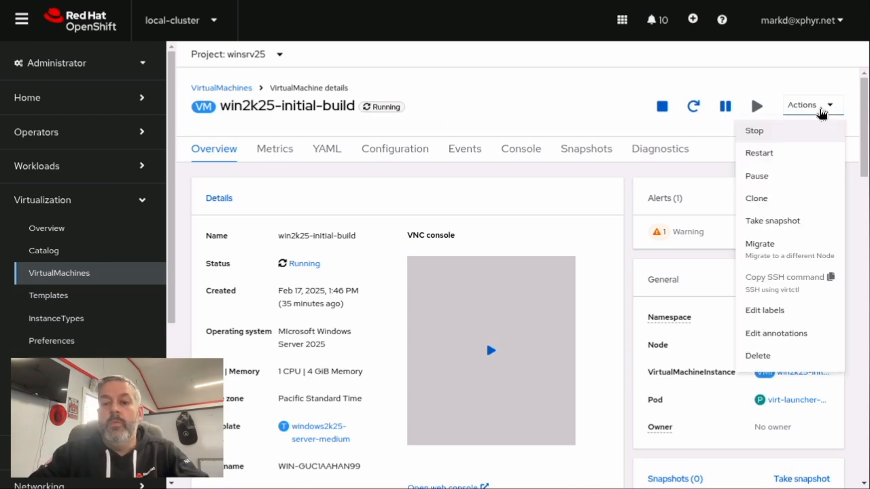
click(768, 136)
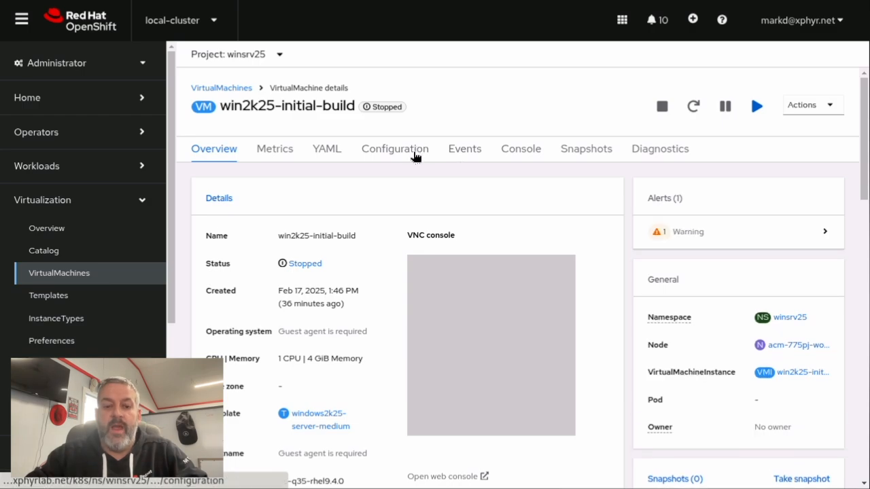
click(415, 155)
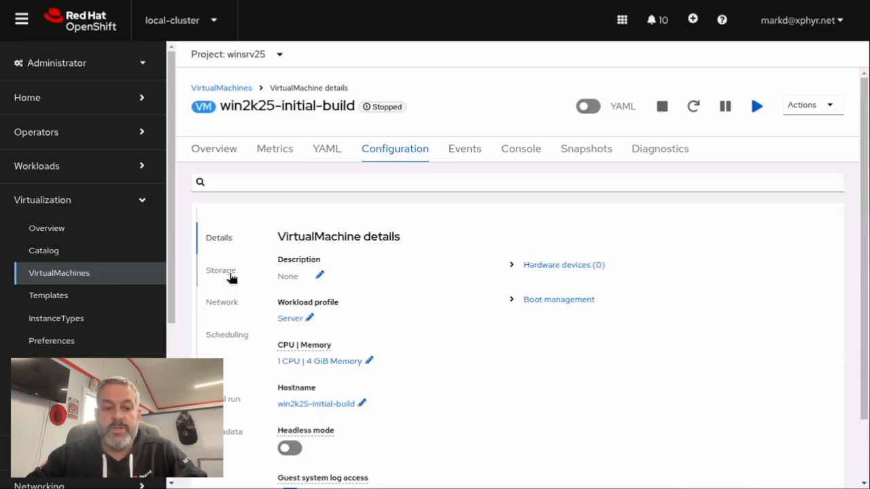
click(227, 275)
click(816, 351)
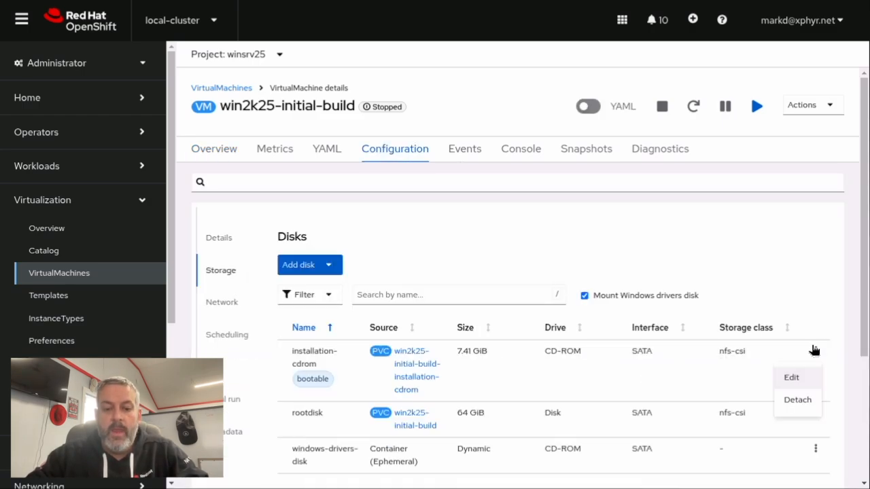
click(796, 401)
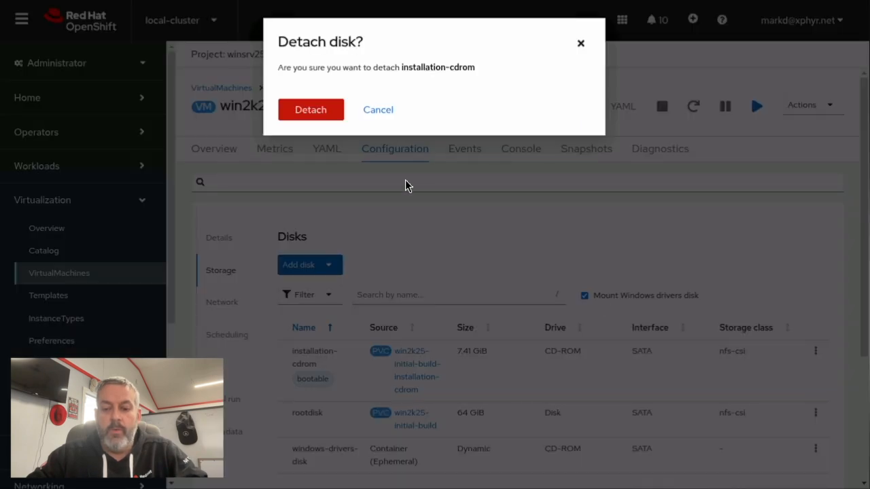
click(340, 114)
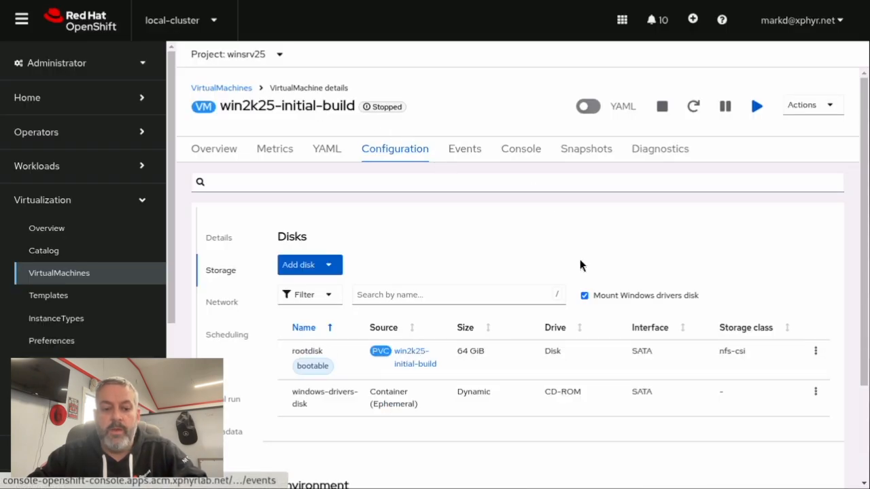
Step: Detach the windows-drivers-disk CD-ROM from the win2k25-initial-build virtual machine
click(815, 392)
click(796, 439)
click(310, 112)
Step: Start the win2k25-initial-build virtual machine and sign in to Windows as Administrator in its VNC console with the account password
click(216, 148)
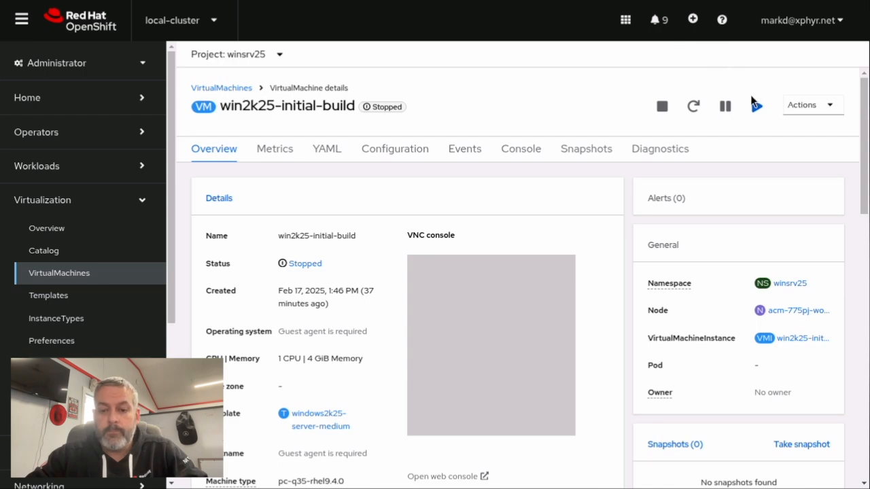
click(755, 108)
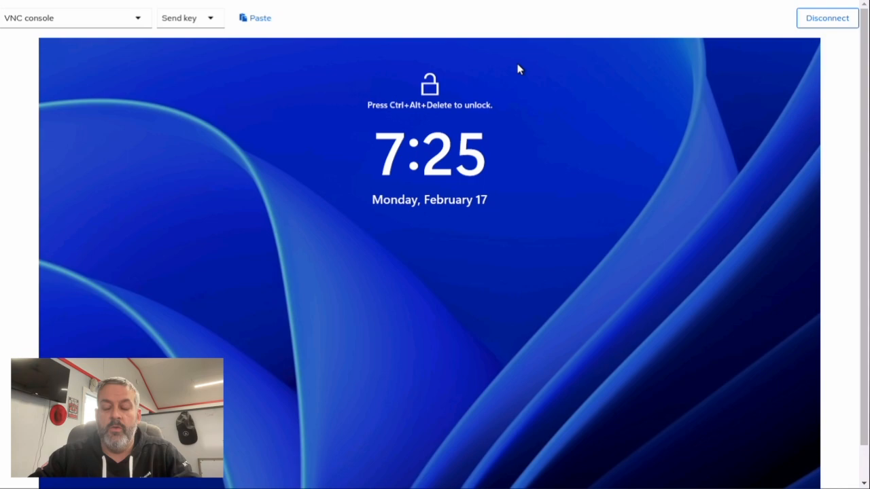
click(187, 18)
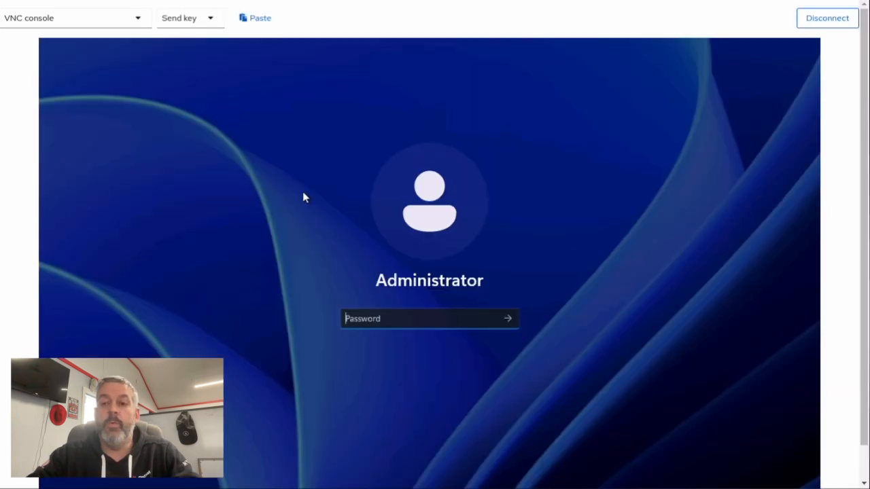
scroll(401, 280, down, 1)
text(•••••••)
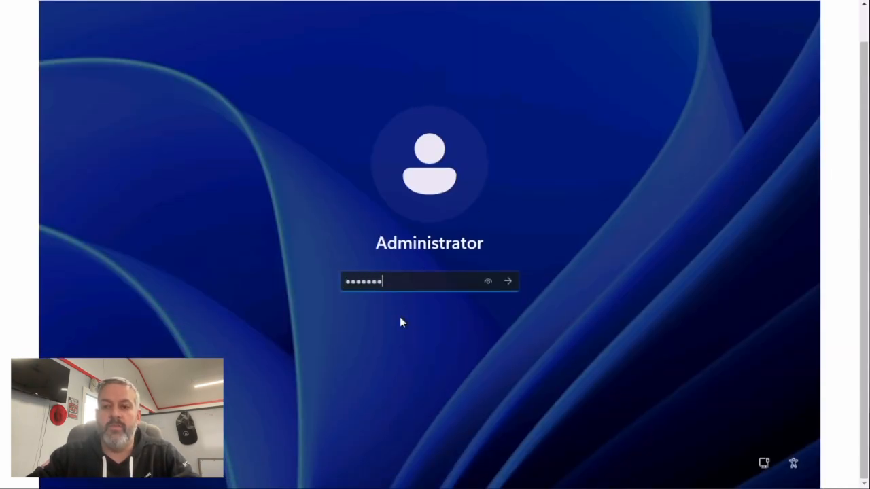
key(Return)
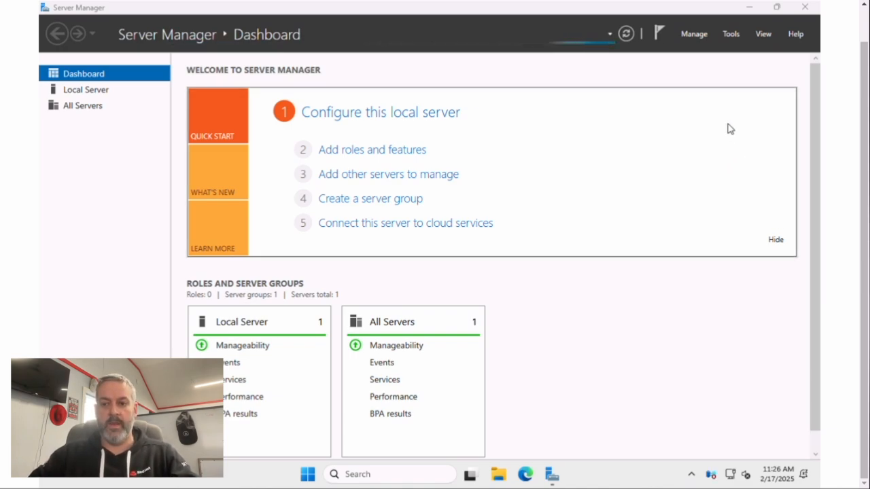
Step: Close Server Manager and open Windows PowerShell with administrator rights
click(804, 8)
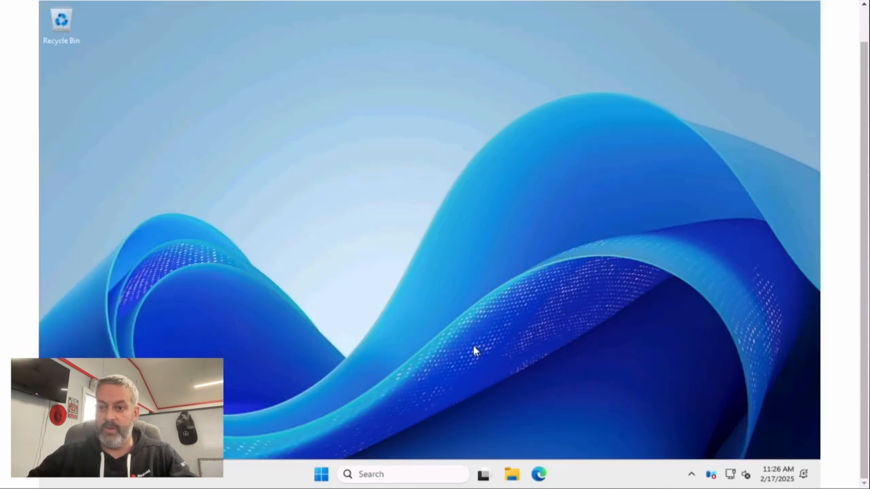
click(319, 475)
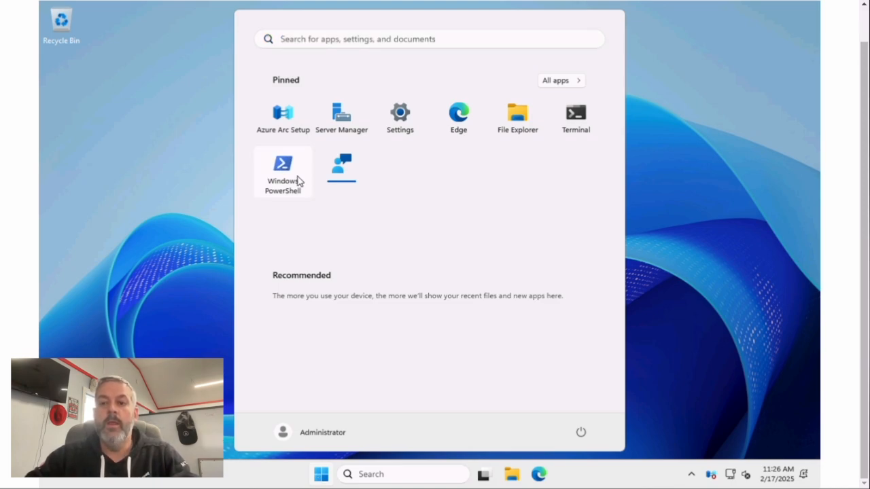
right_click(300, 182)
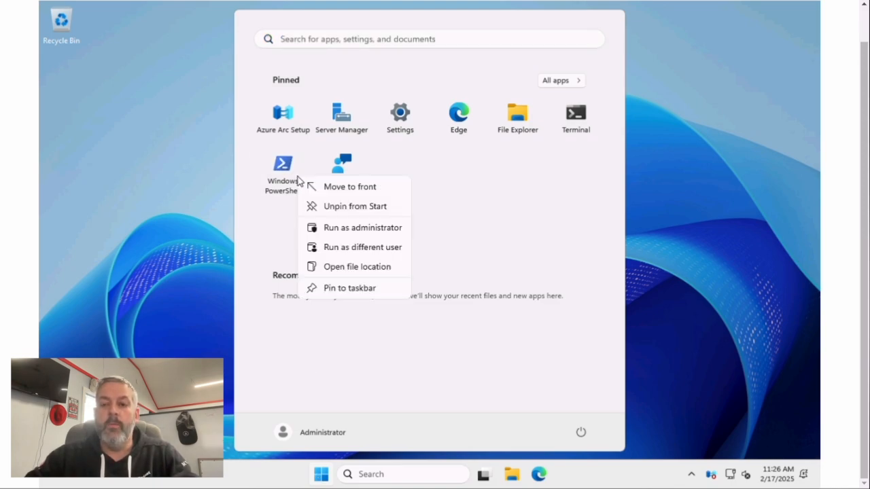
click(338, 235)
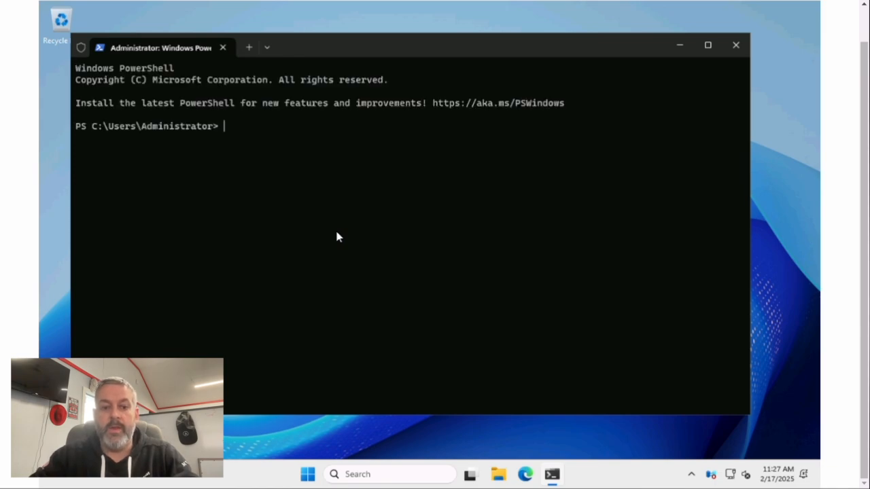
Step: Launch the System Preparation Tool from PowerShell with c:\windows\system32\sysprep\sysprep.exe
text(c:\)
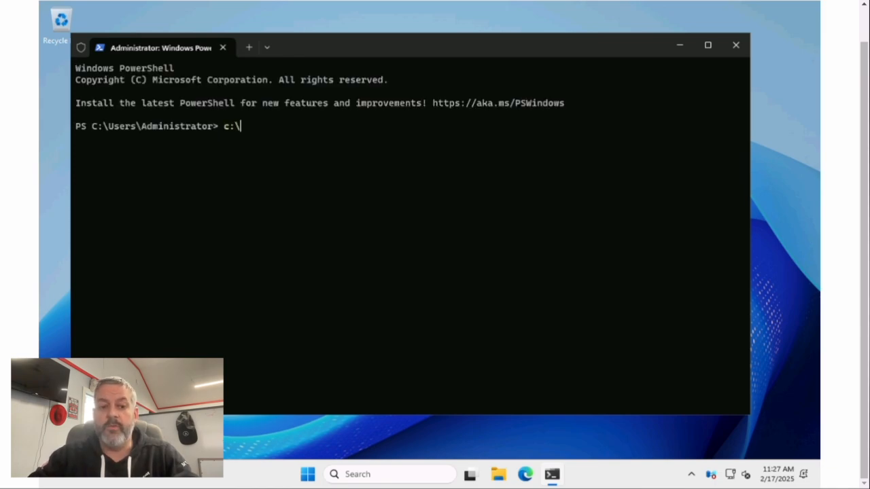
text(wi)
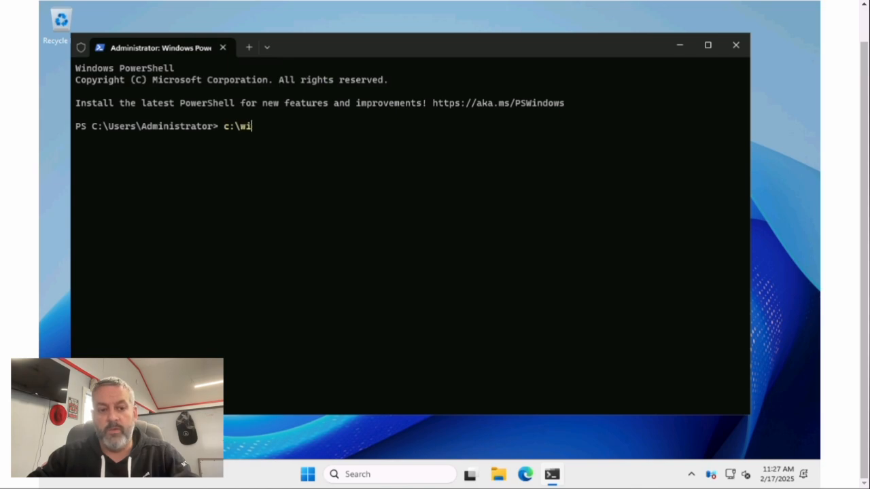
text(ndows\s)
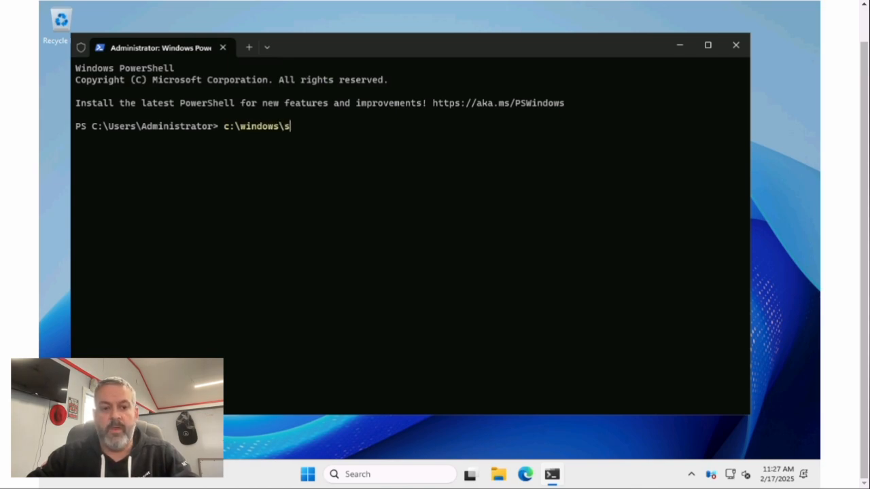
text(ystem32\)
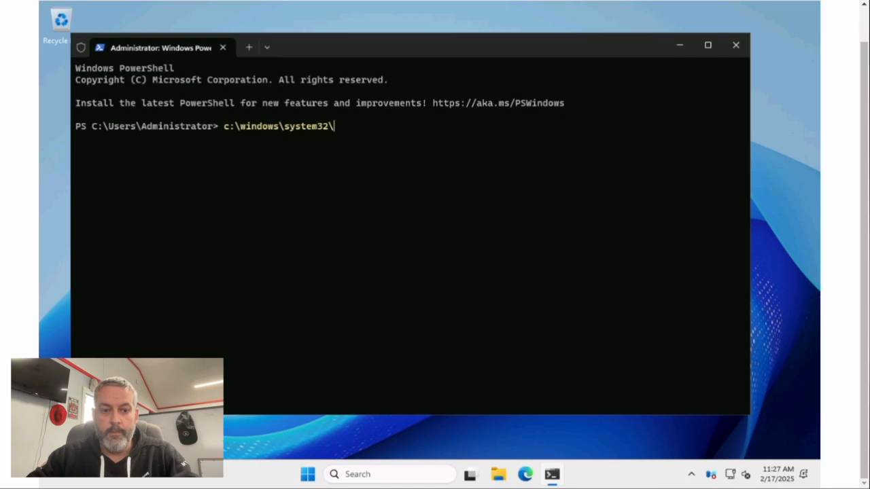
text(sysprep)
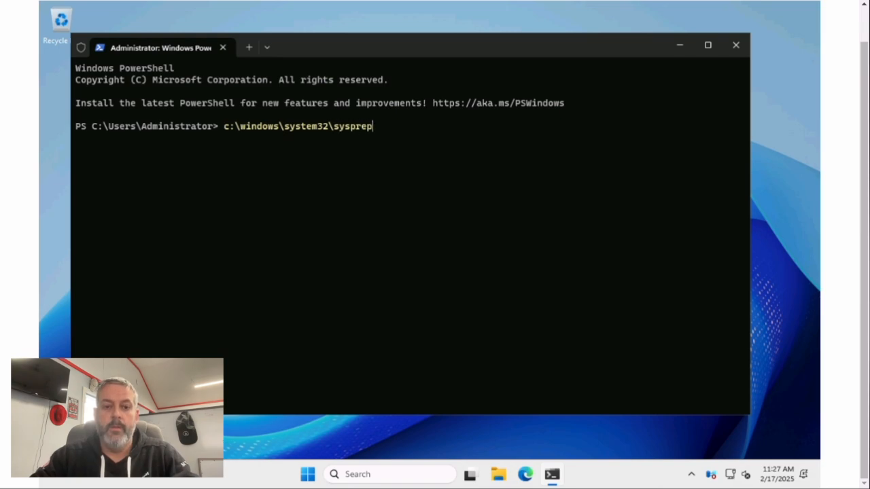
text(\sysprep)
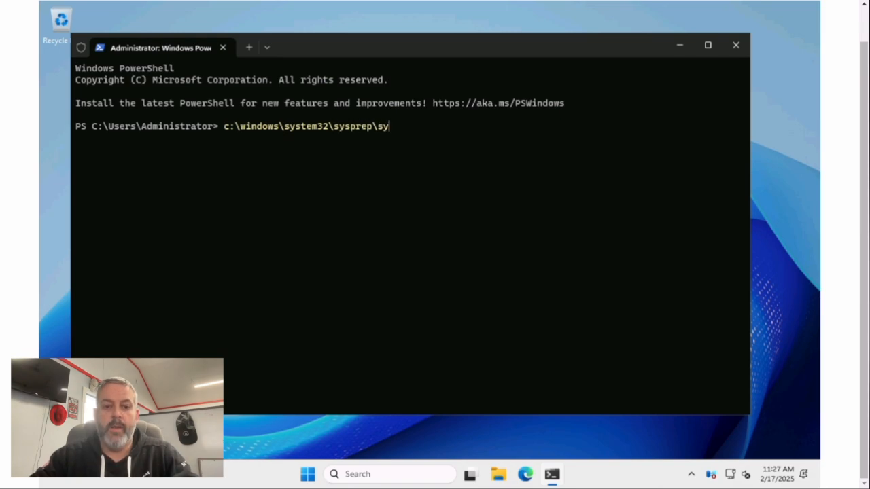
text(.exe)
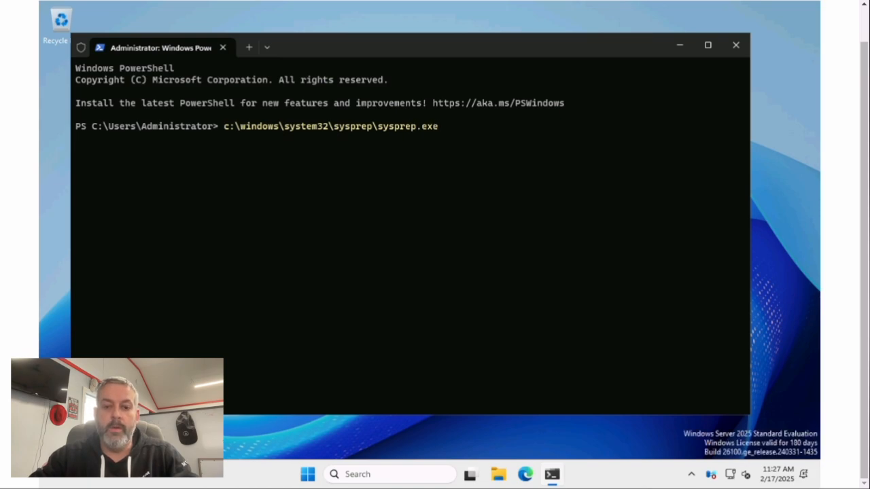
key(Return)
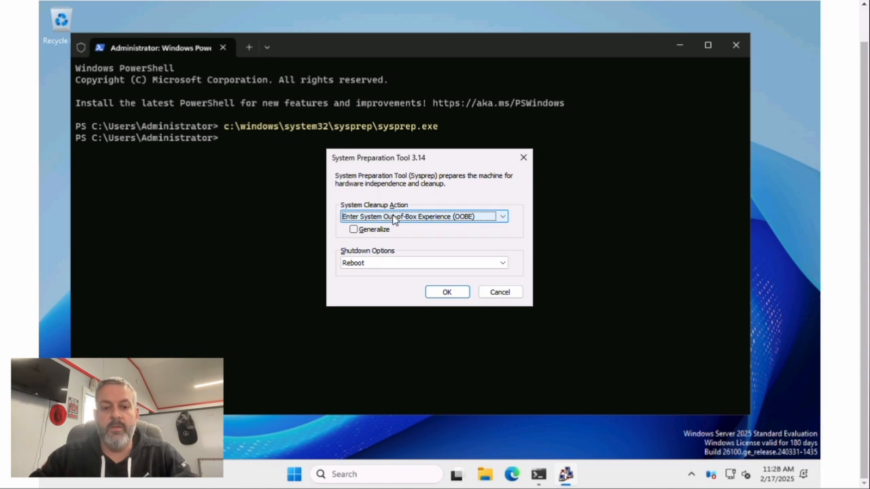
Step: Run Sysprep with Generalize enabled and the shutdown option set to Quit
click(353, 229)
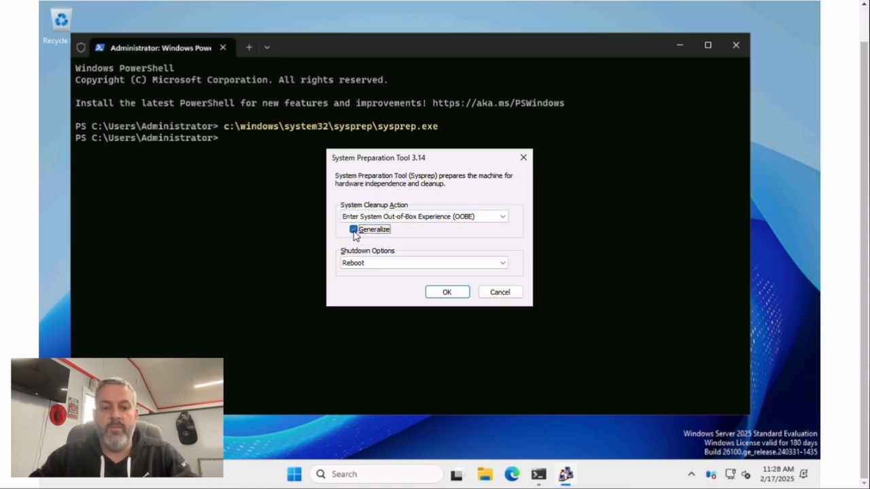
click(399, 267)
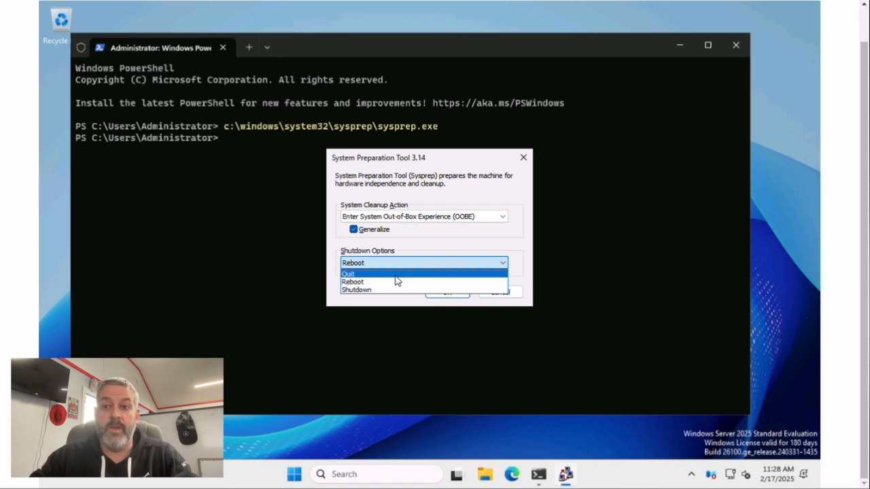
click(392, 274)
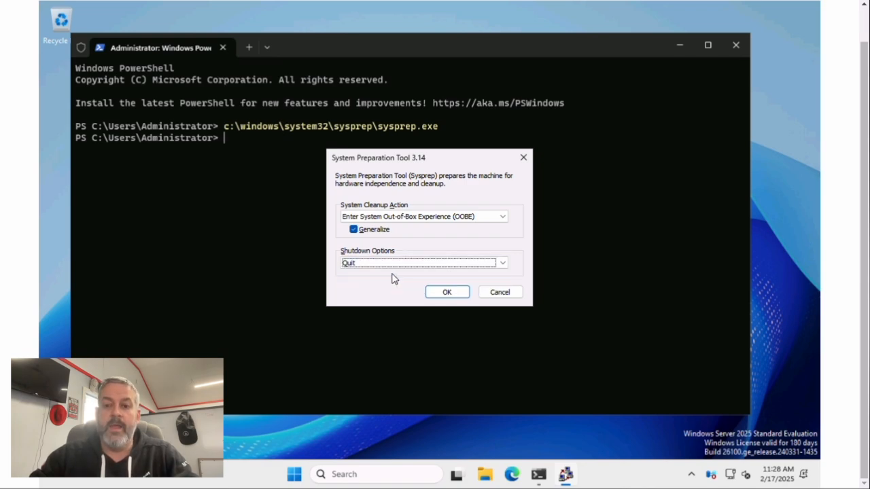
click(445, 293)
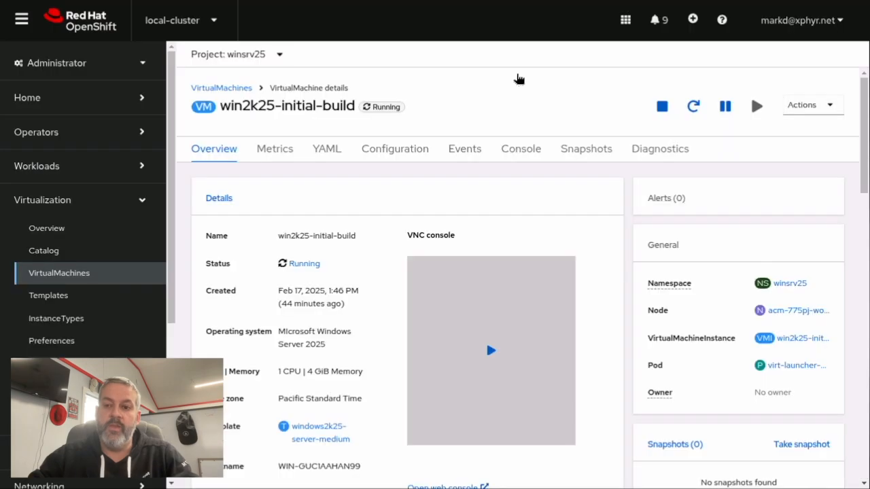
Step: Stop the win2k25-initial-build virtual machine and list the VirtualMachine templates for All Projects
click(811, 105)
click(792, 130)
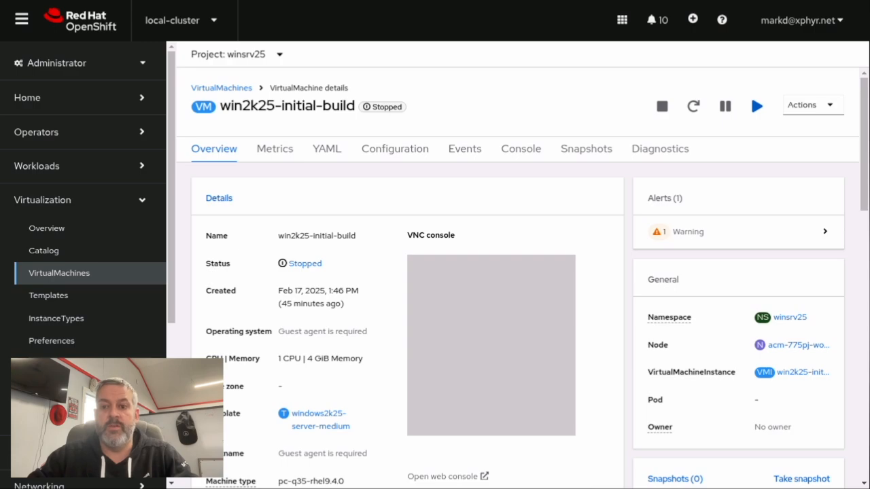
click(64, 297)
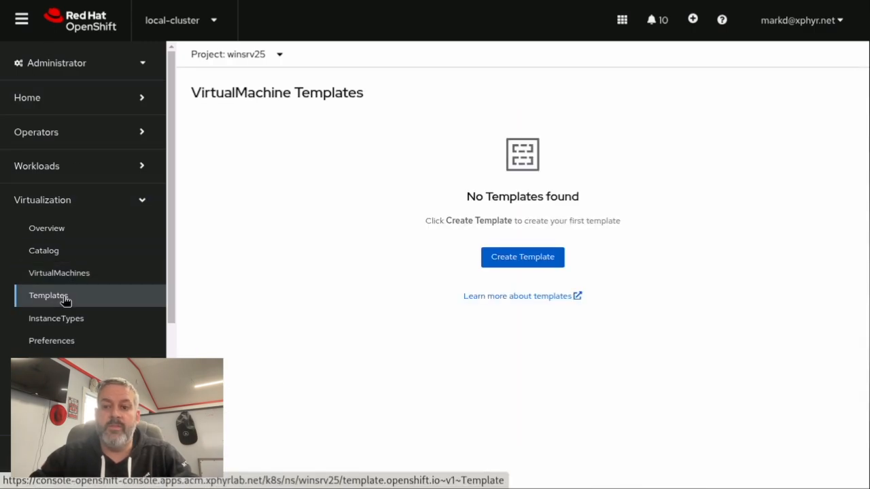
click(279, 54)
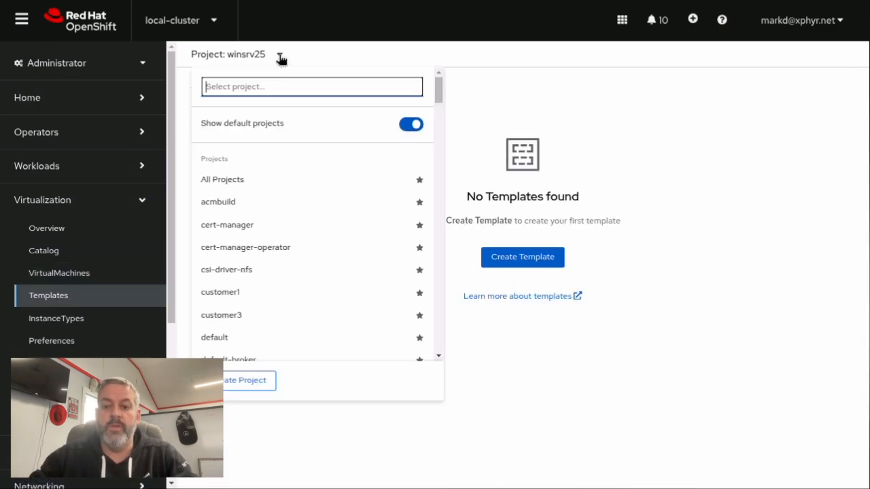
click(236, 175)
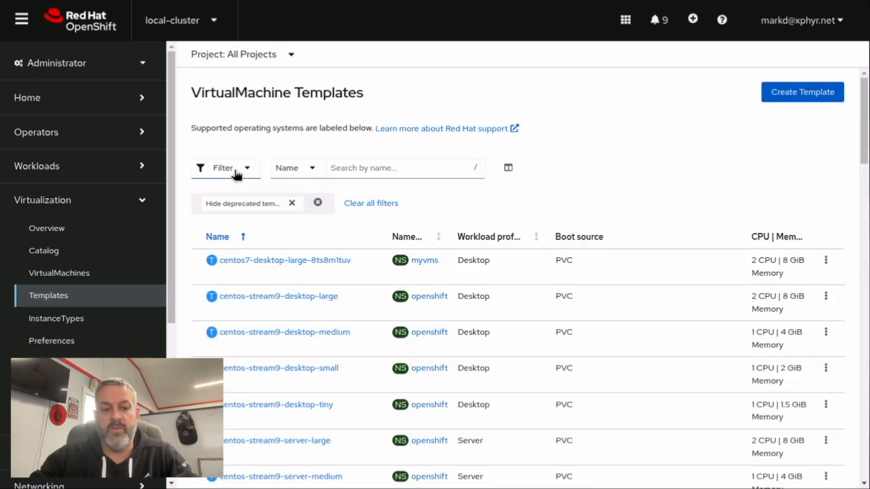
Step: Edit the boot source reference of the windows2k25-server-medium template, choosing PVC (clone PVC) as the boot source type
scroll(861, 194, down, 20)
scroll(860, 476, down, 15)
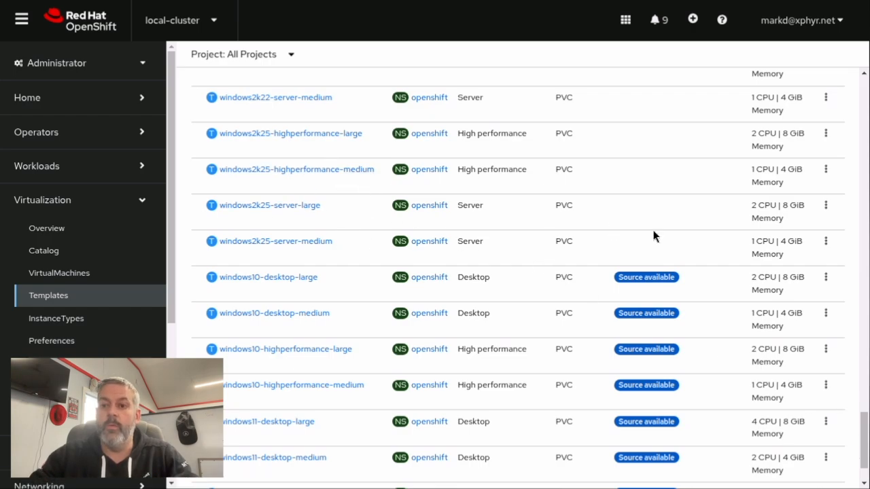
click(825, 241)
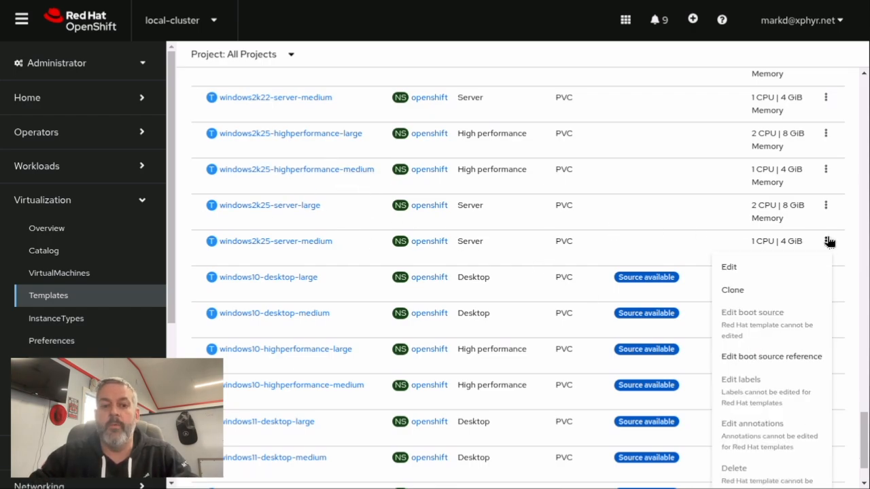
click(788, 356)
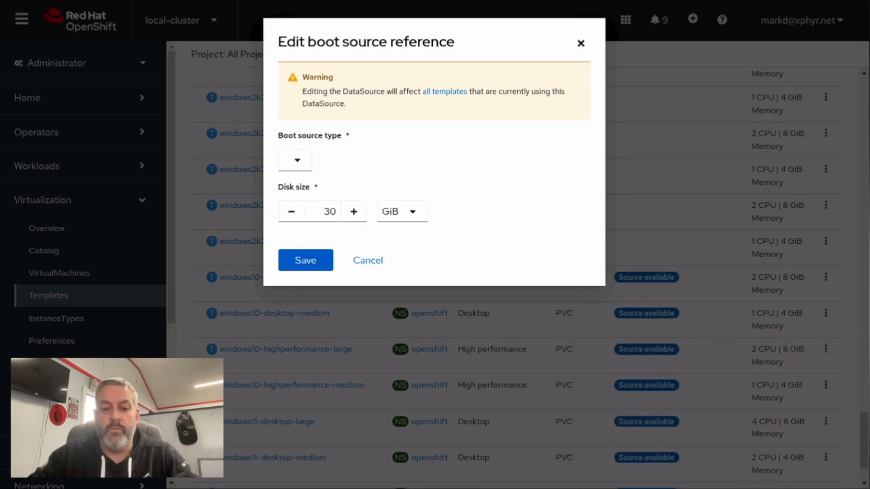
click(301, 162)
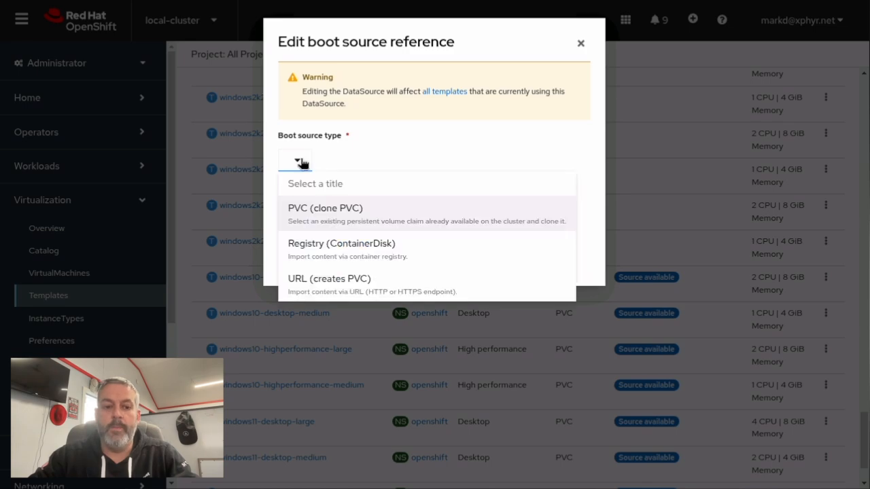
click(366, 220)
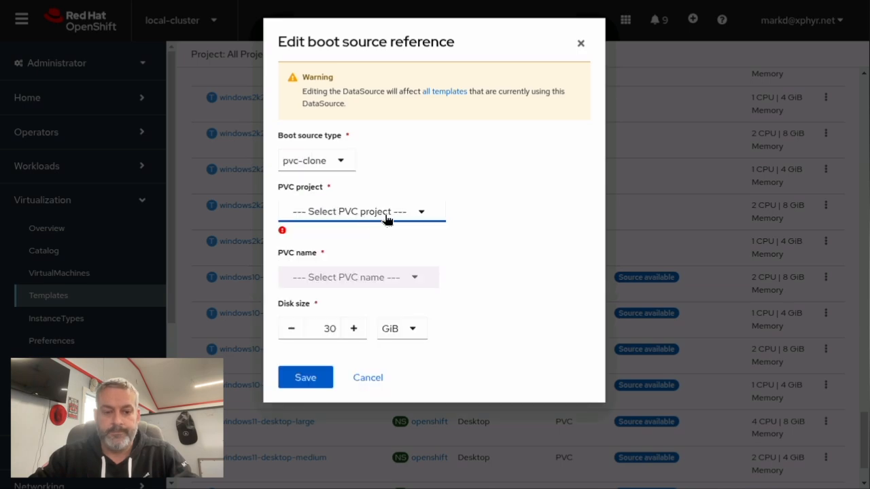
Step: Choose the win2k25-initial-build PVC from the winsrv25 project as the volume to clone
click(391, 217)
scroll(413, 340, down, 10)
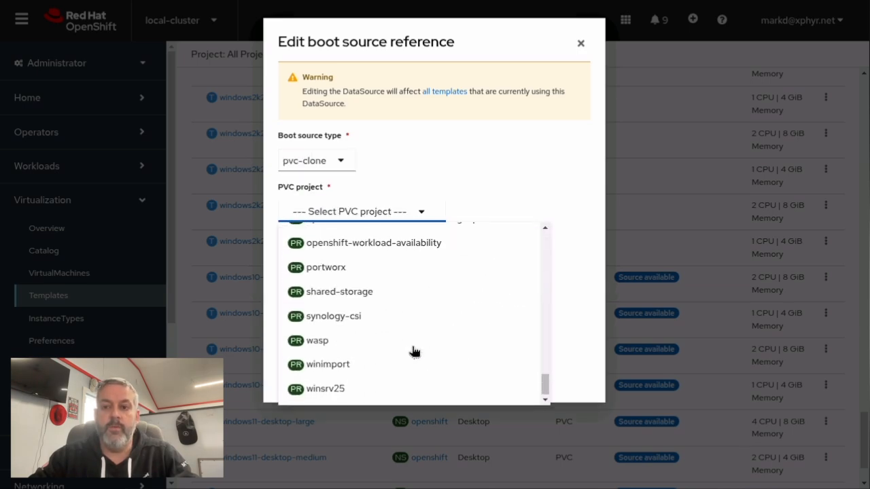
click(360, 391)
click(417, 281)
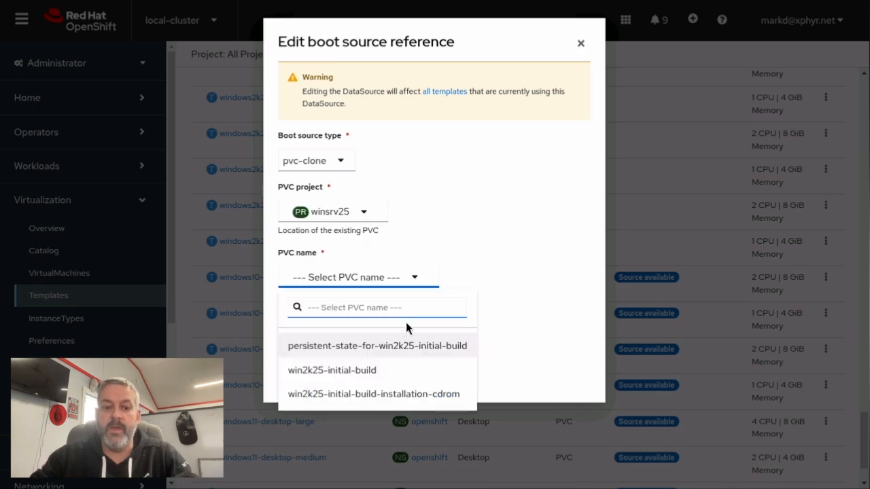
click(397, 373)
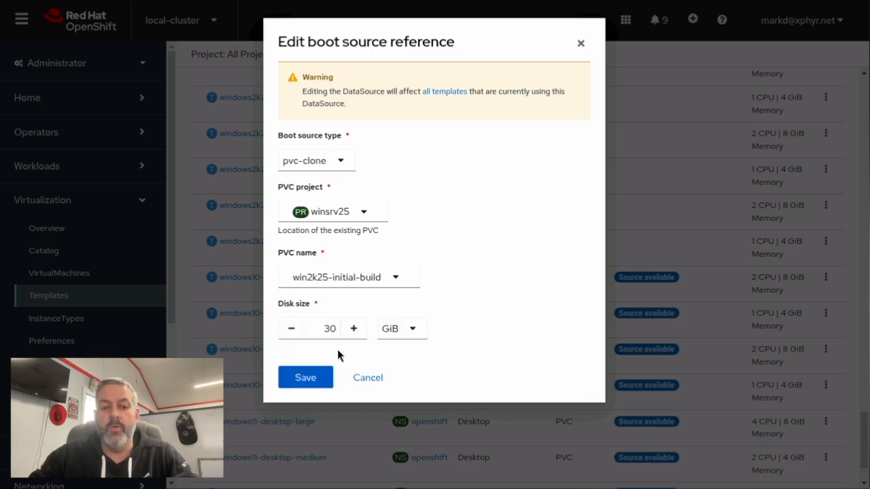
Step: Set the boot source disk size to 65 GiB and save the boot source reference
double_click(330, 330)
text(64)
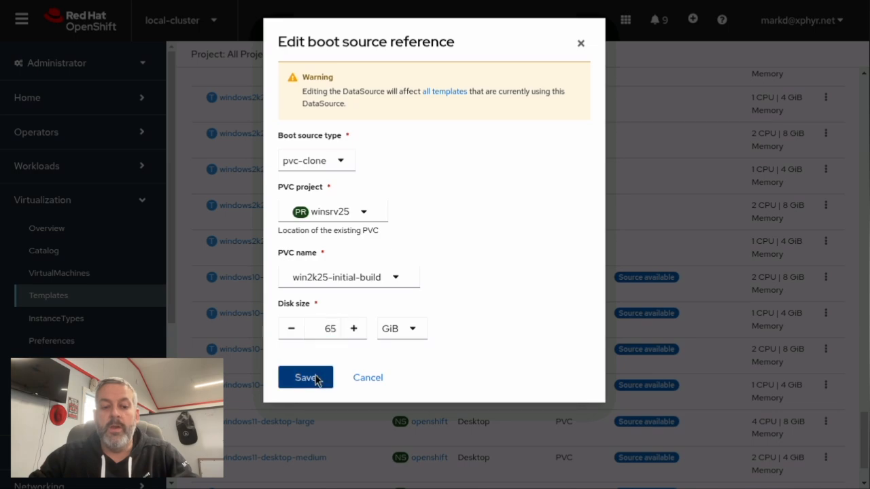
click(315, 376)
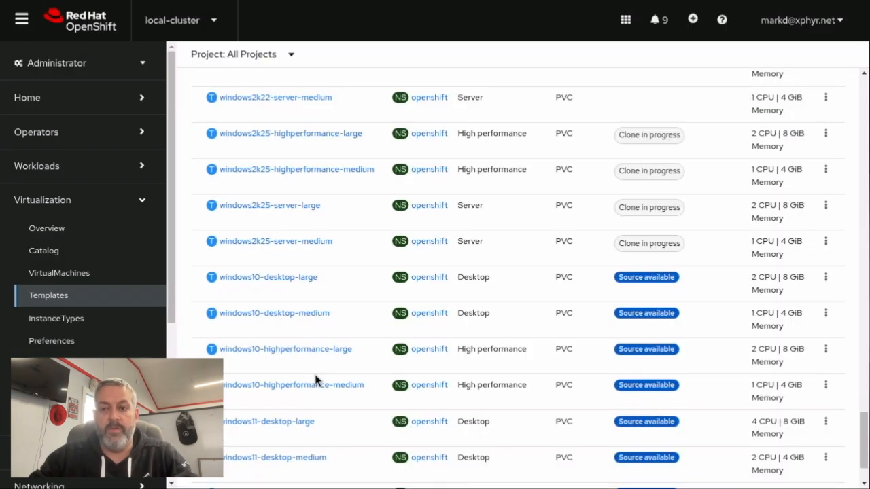
Step: Switch to the terminal and rerun the earlier command to watch the win2k25 clone progress, then return to the OpenShift console
drag(869, 68, 621, 81)
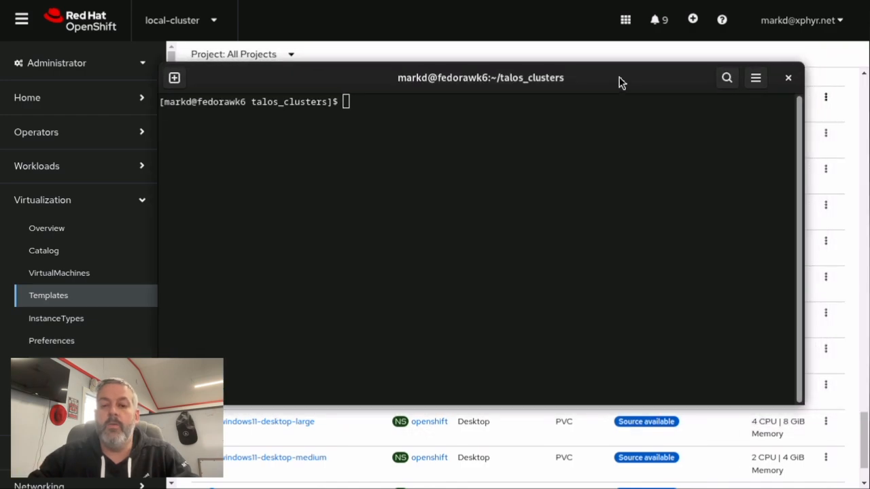
key(Up)
key(Up)
key(Return)
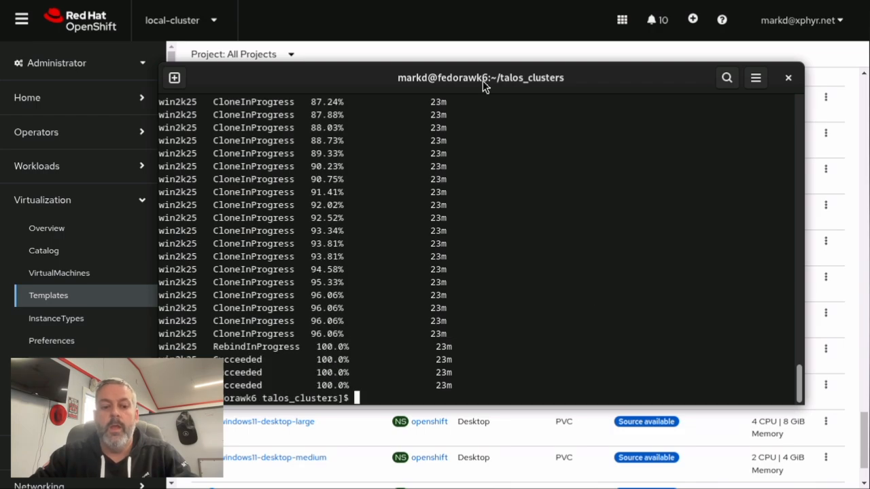
drag(483, 81, 869, 176)
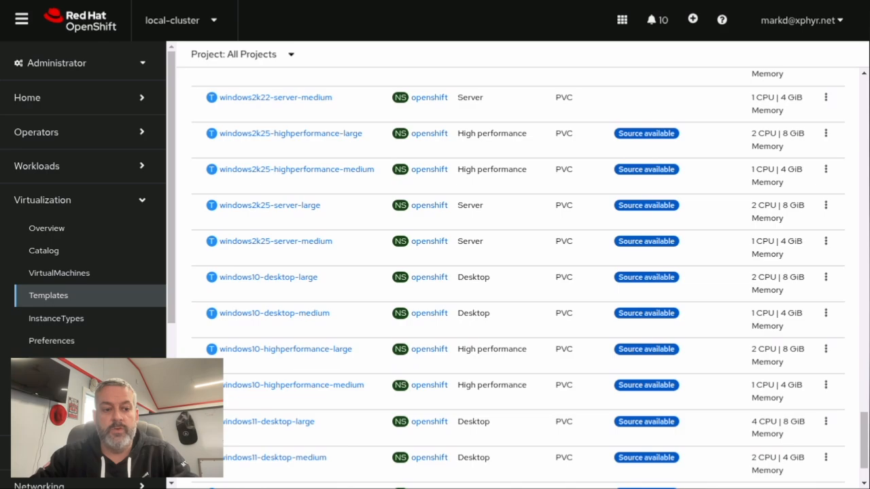
Step: Start creating a virtual machine from a template, choosing Microsoft Windows Server 2025 VM (windows2k25-server-medium) in the template catalog
click(82, 273)
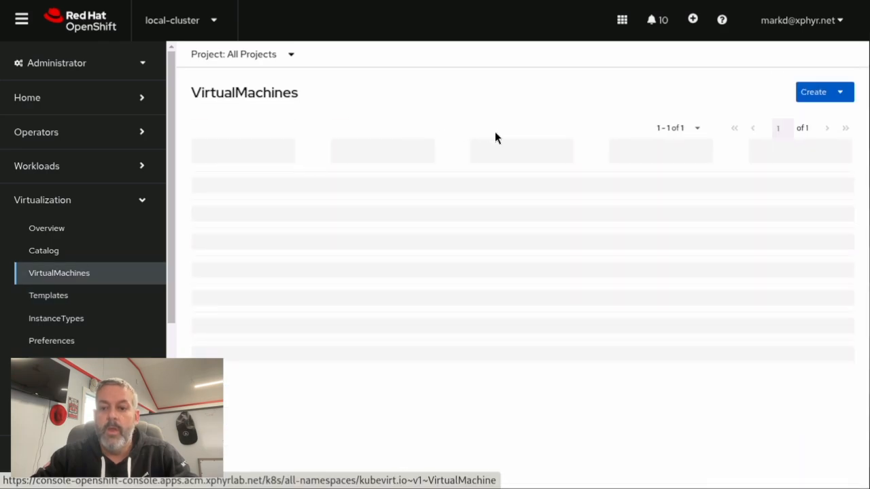
click(838, 91)
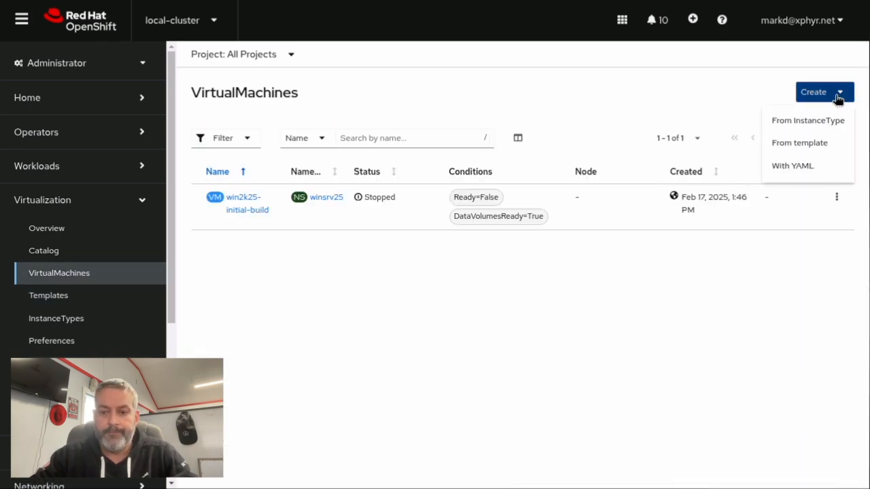
click(812, 153)
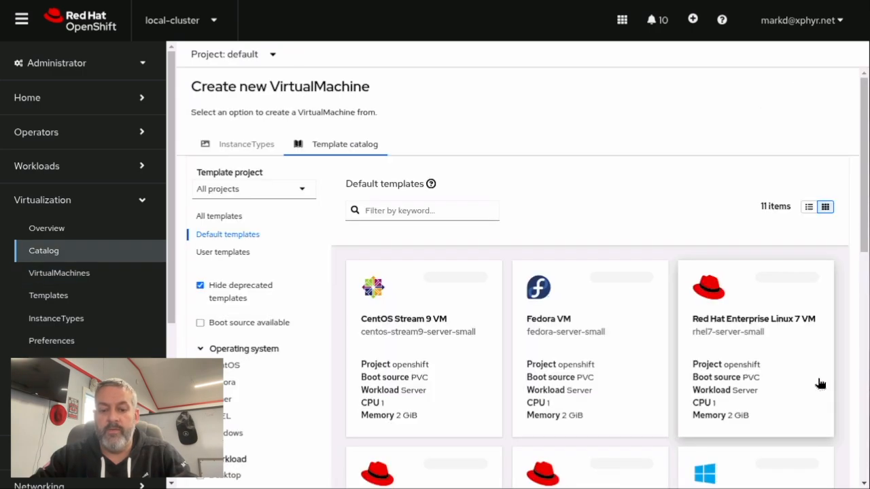
scroll(820, 384, down, 8)
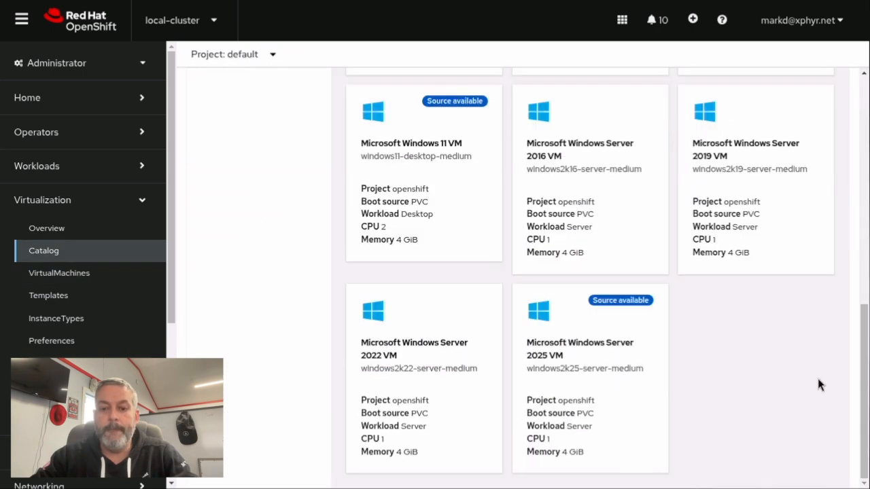
click(616, 390)
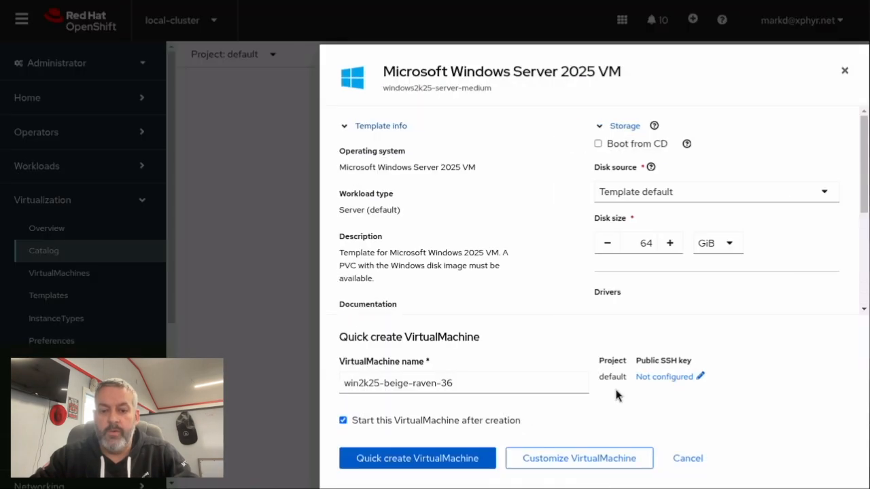
Step: Set the disk size to 65 GiB, name the virtual machine win2k25-from-template and quick create it
double_click(642, 242)
text(65)
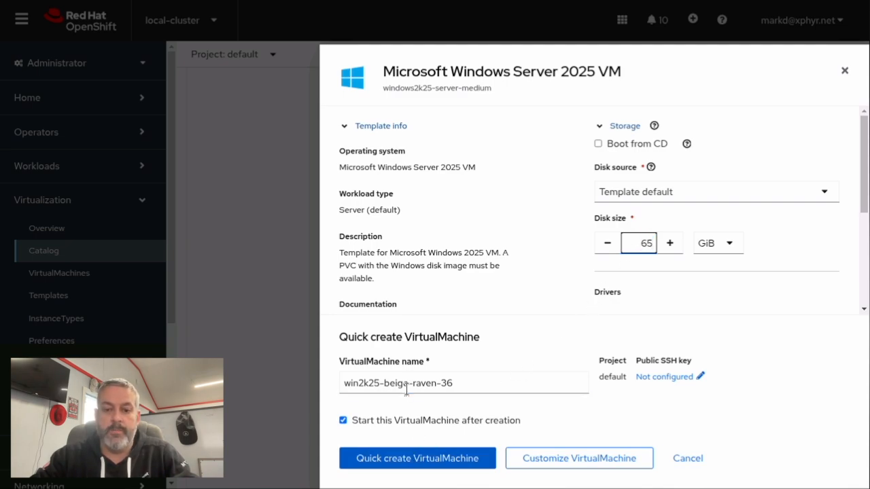
drag(385, 384, 475, 385)
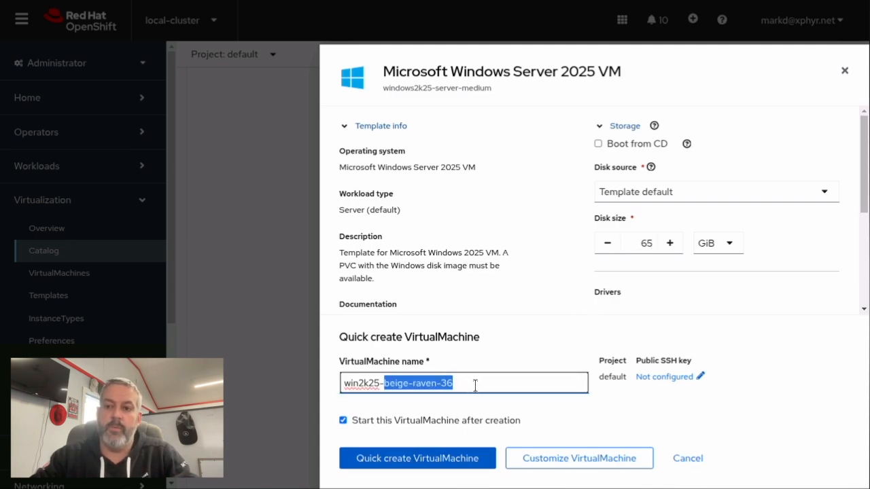
text(from-template)
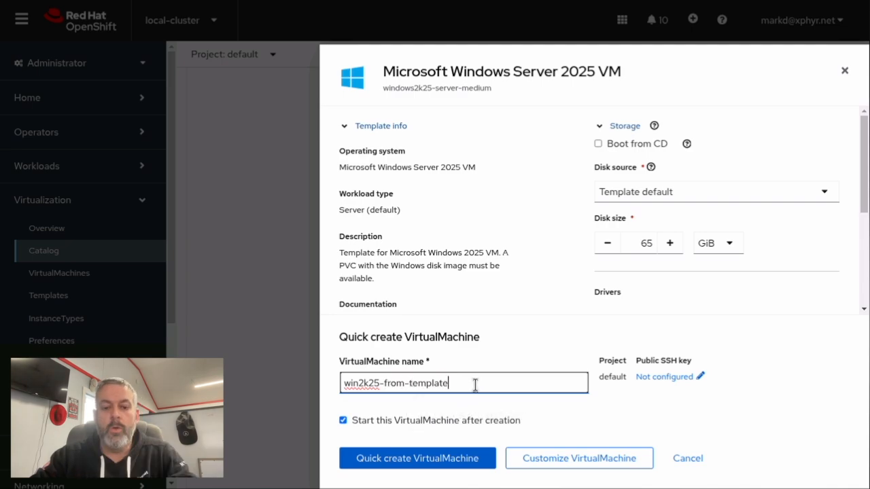
click(413, 458)
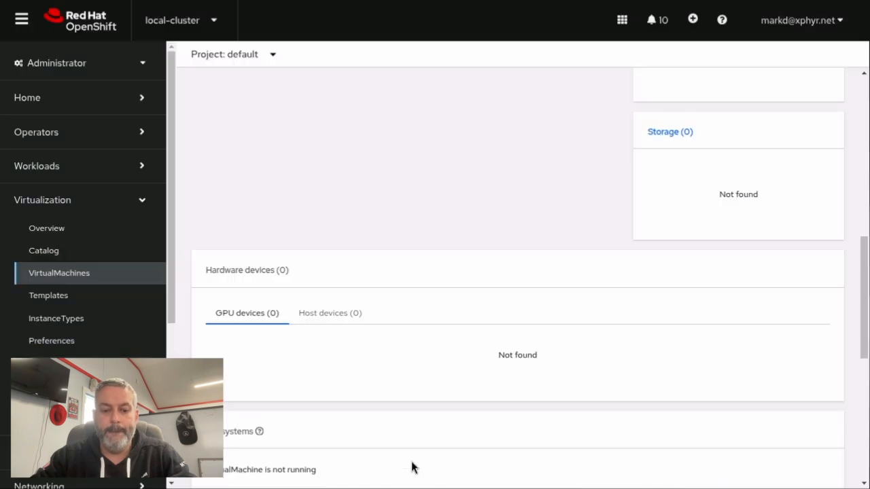
Step: Watch the new VM's disk clone in the terminal with "oc get datavolumes/win2k25-from-template -n default -w", then return to the VM details
click(864, 96)
click(864, 96)
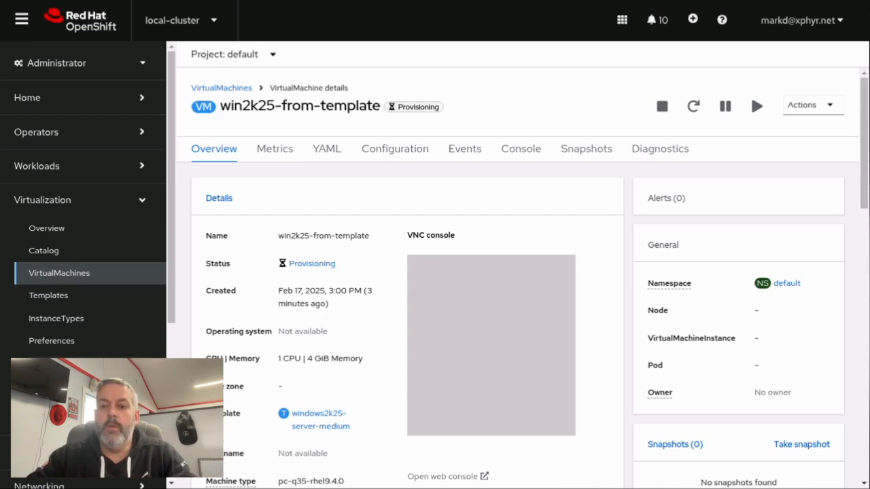
key(alt+Tab)
drag(654, 97, 542, 63)
text(oc get datavolumes/win2k25-from-template -n default -w)
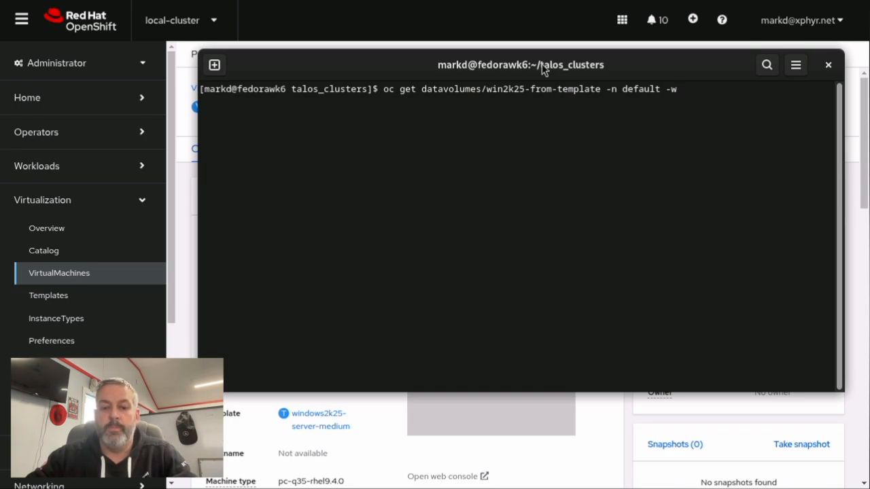
key(Return)
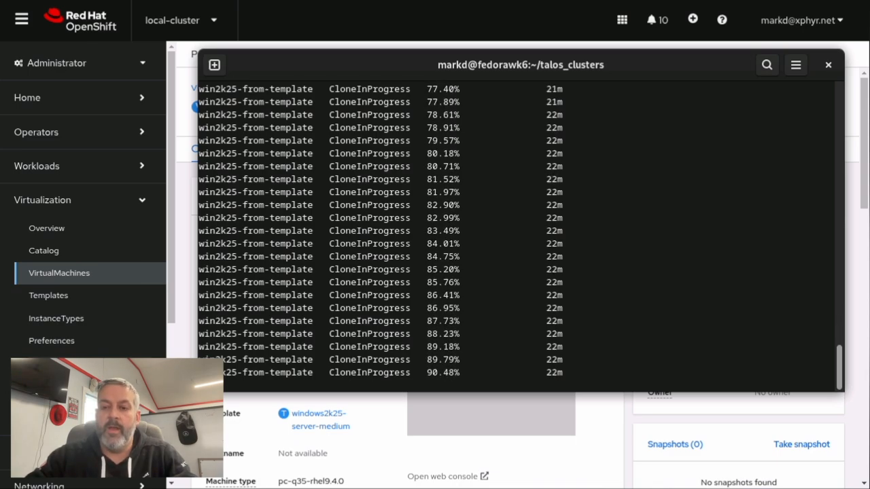
drag(637, 72, 868, 143)
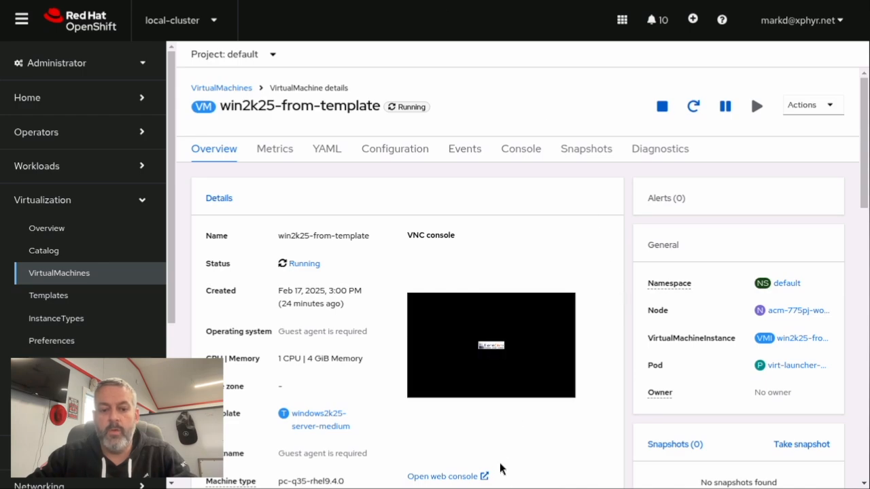
Step: Open the win2k25-from-template web console and accept United States, English (United States) and the US keyboard layout in Windows setup
click(466, 476)
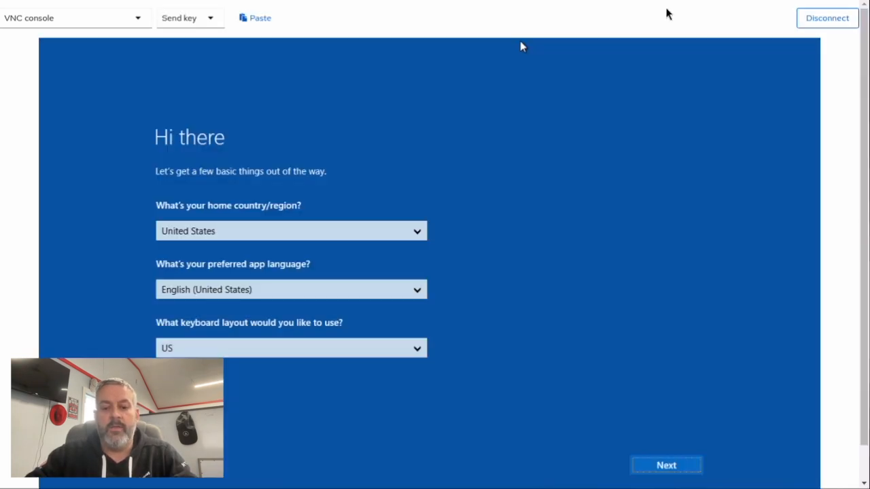
scroll(668, 476, down, 1)
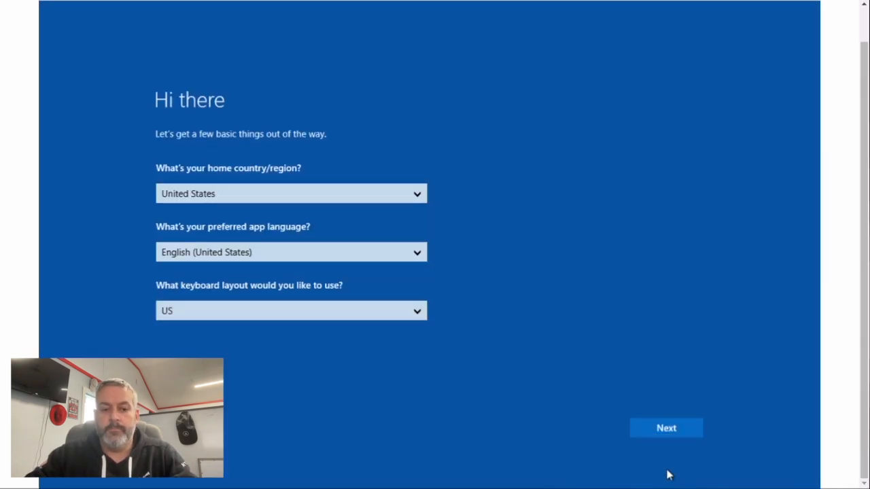
click(661, 426)
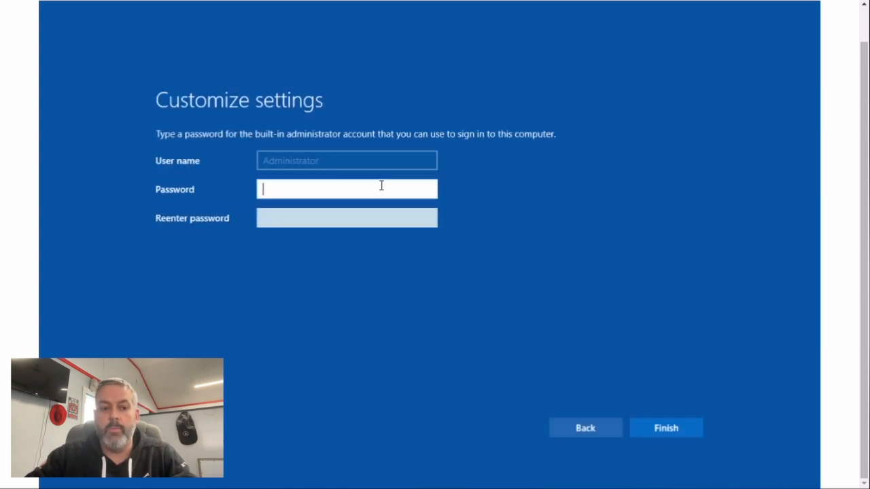
Step: Enter and re-enter the password for the built-in Administrator account and finish customizing the Windows settings
text(•••••••••)
key(Tab)
text(•••••)
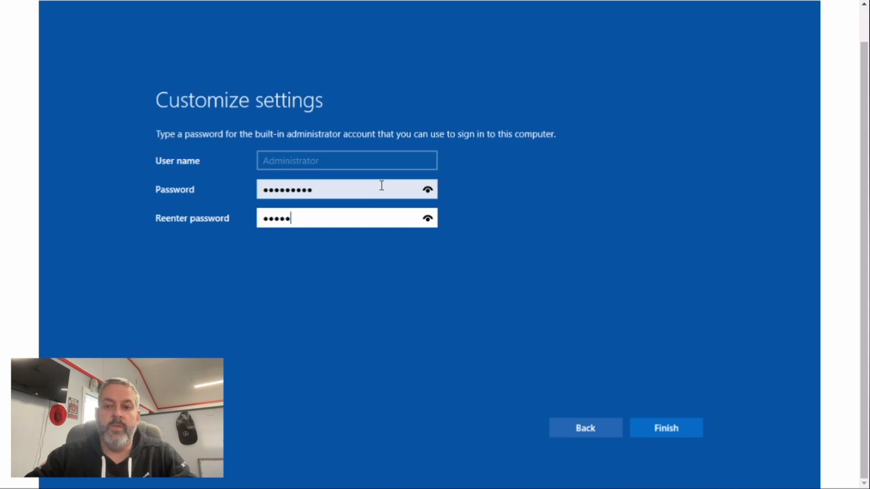
text(••••)
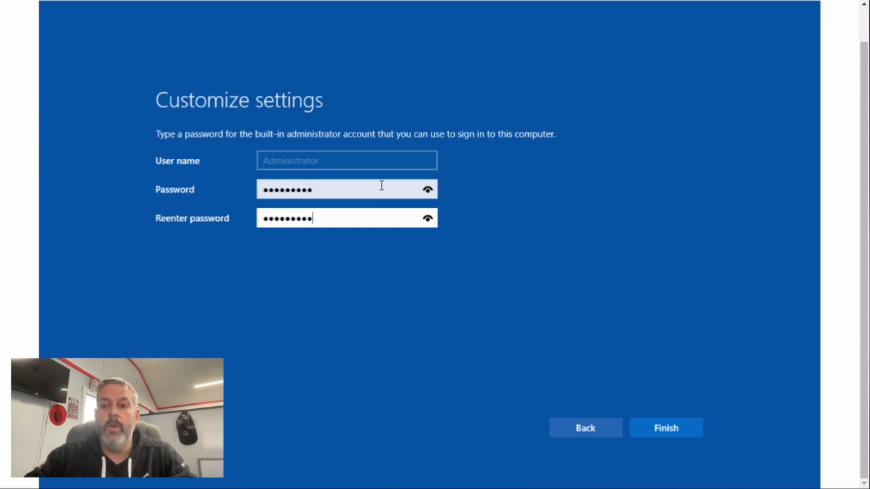
key(Return)
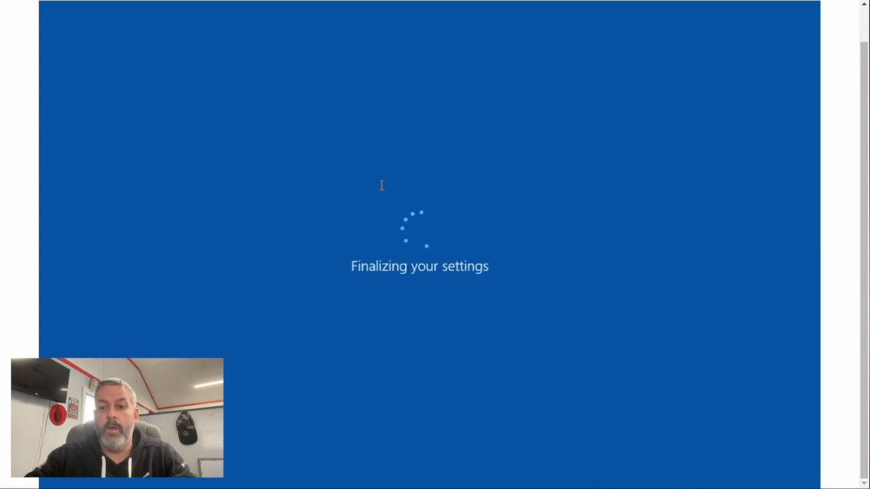